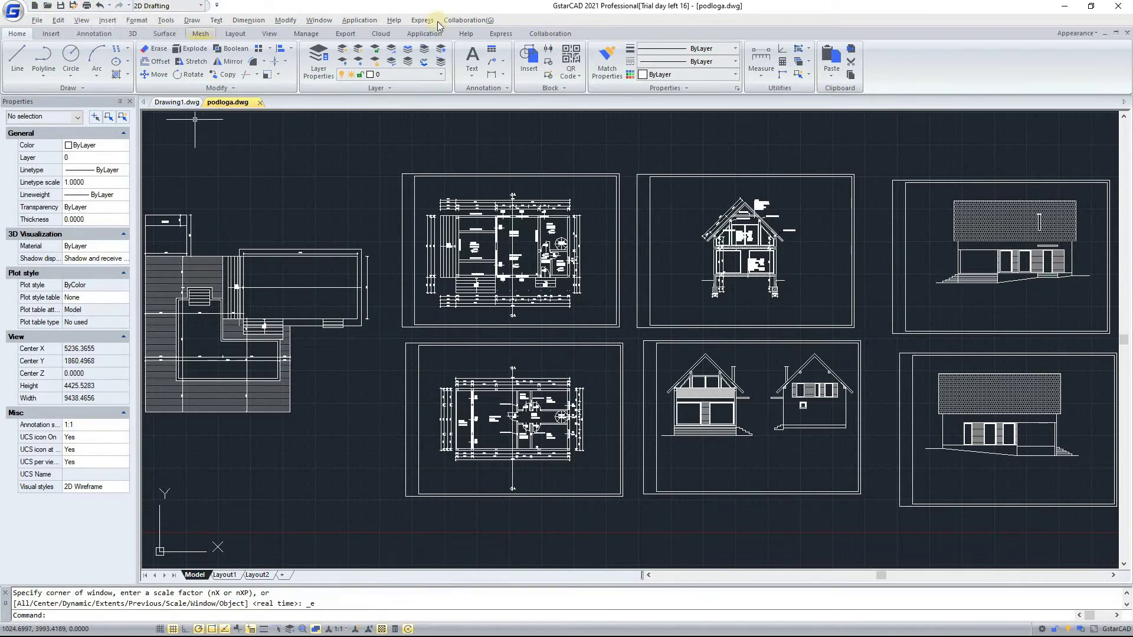
pyautogui.click(202, 7)
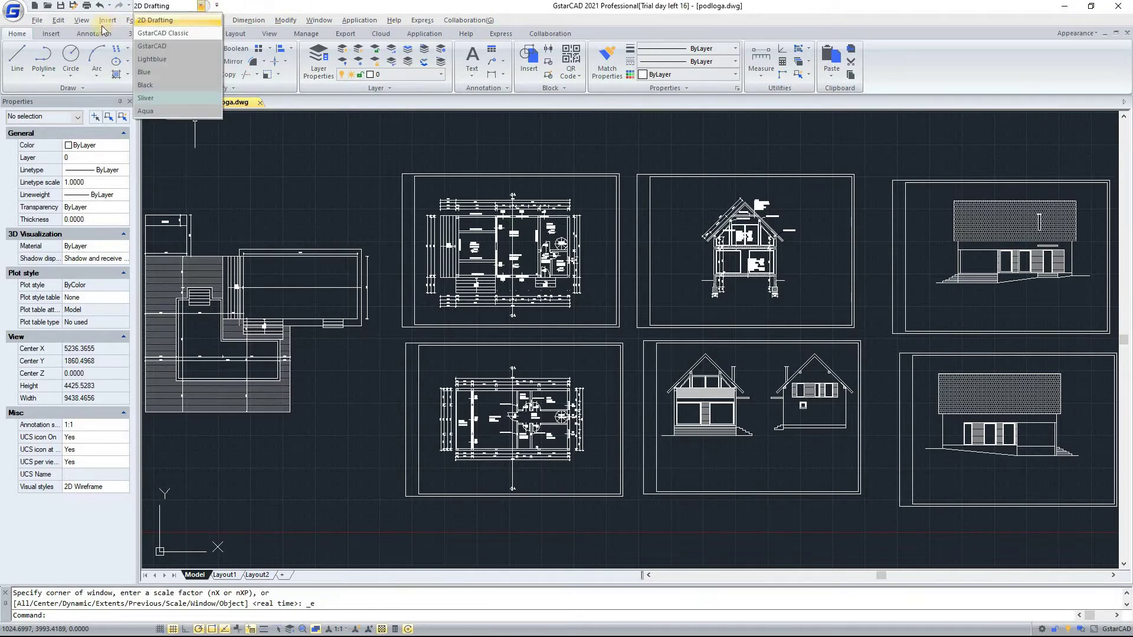
pyautogui.click(23, 23)
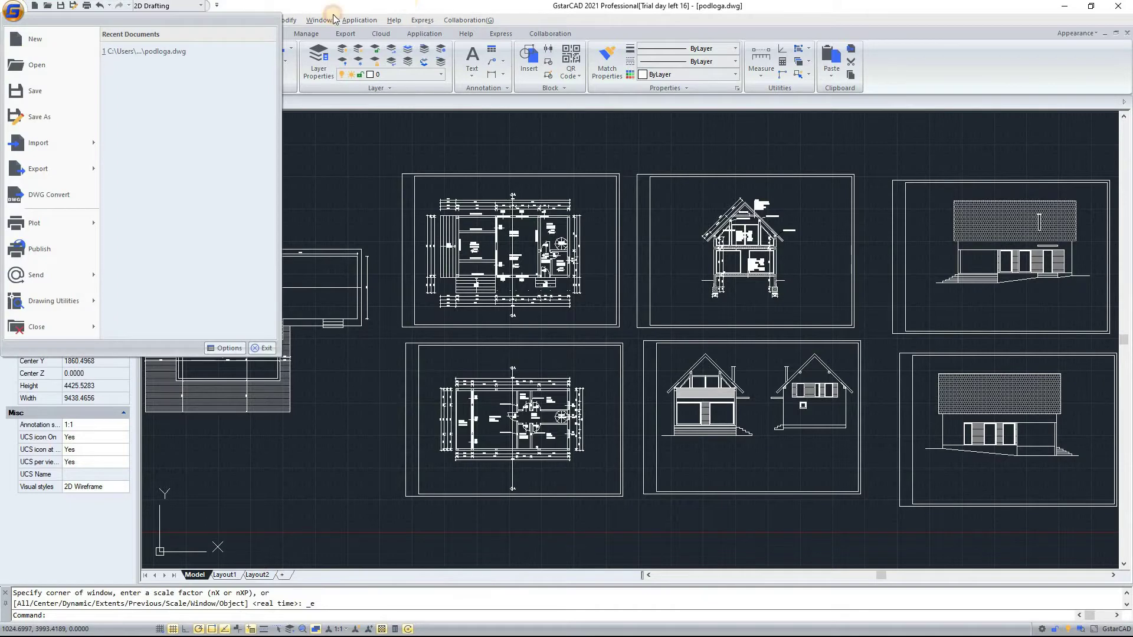
pyautogui.press('Escape')
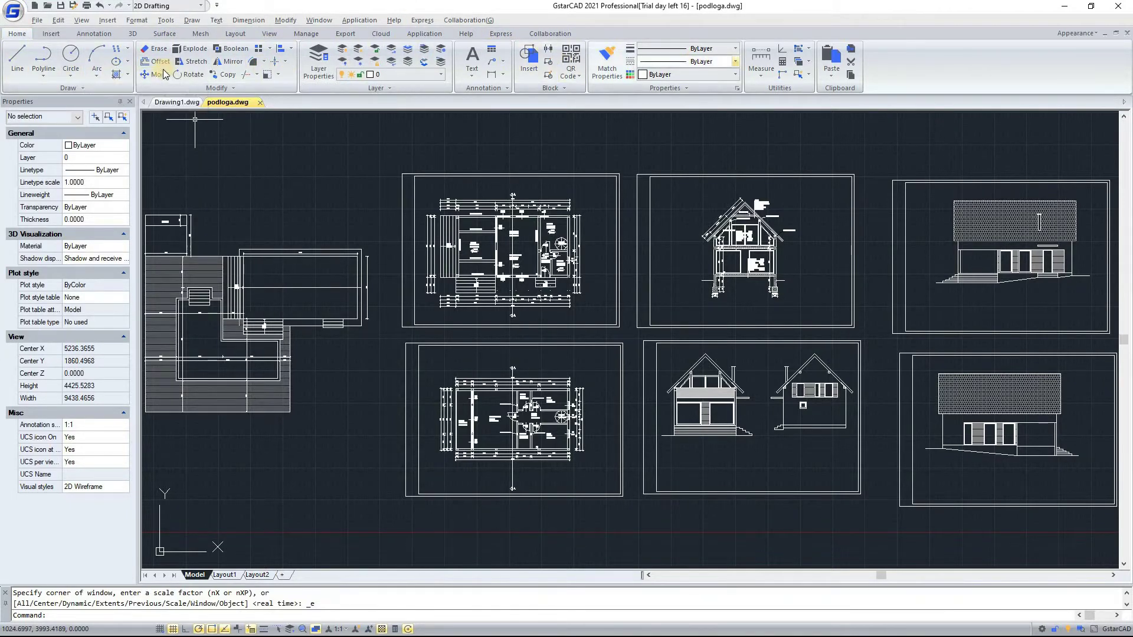
pyautogui.click(1082, 34)
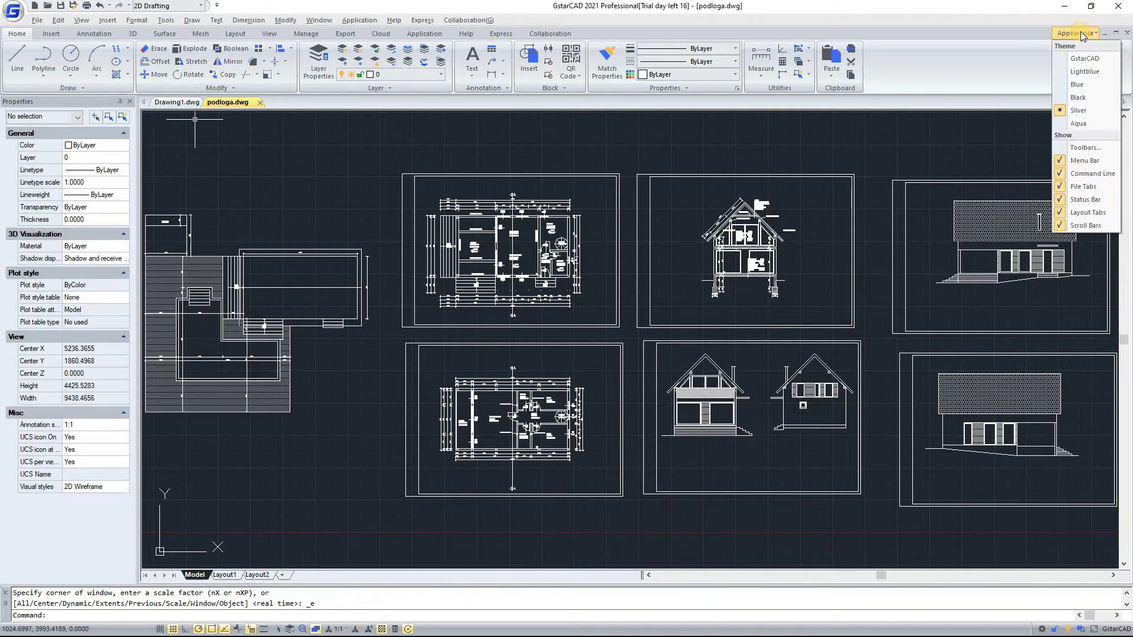
pyautogui.click(1082, 34)
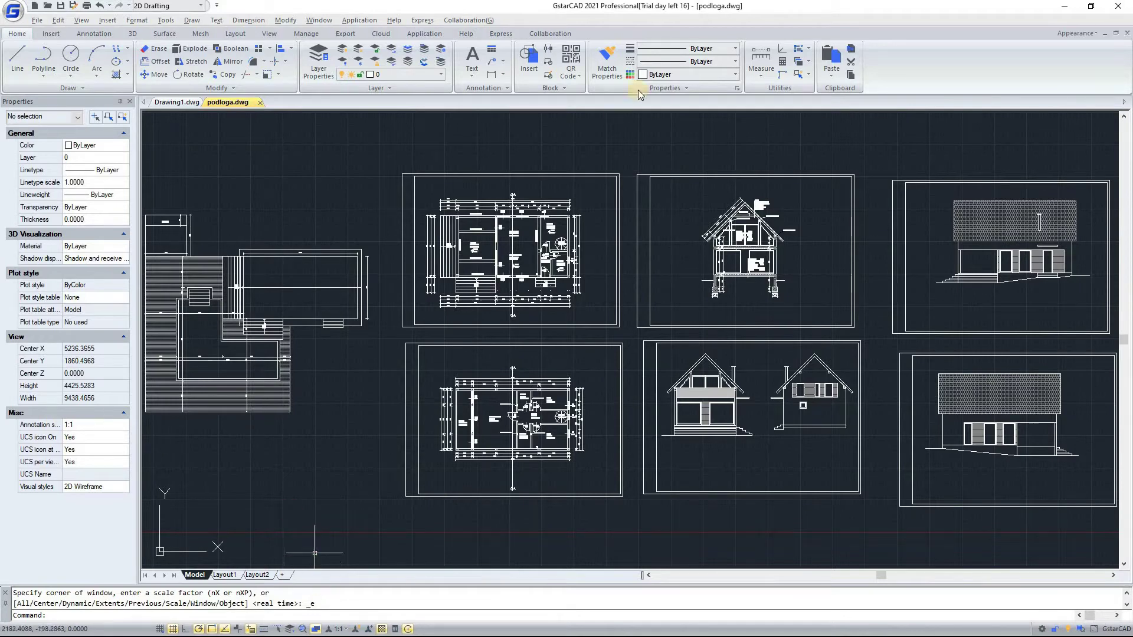
# Switch the workspace to GstarCAD Classic and return it to 2D Drafting
pyautogui.click(194, 7)
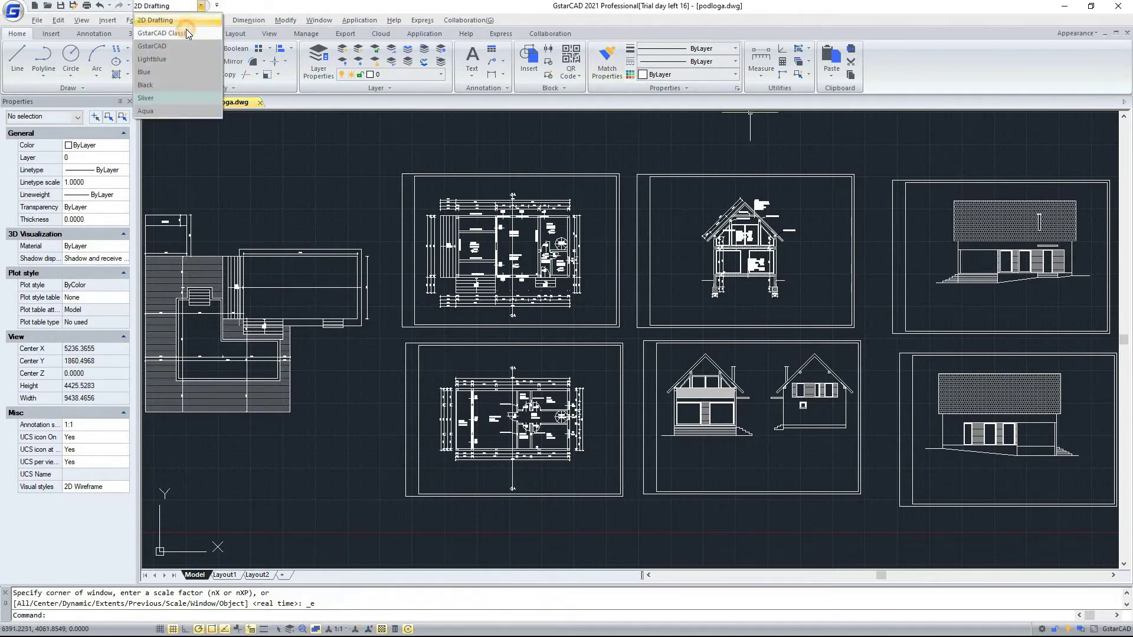
pyautogui.click(198, 33)
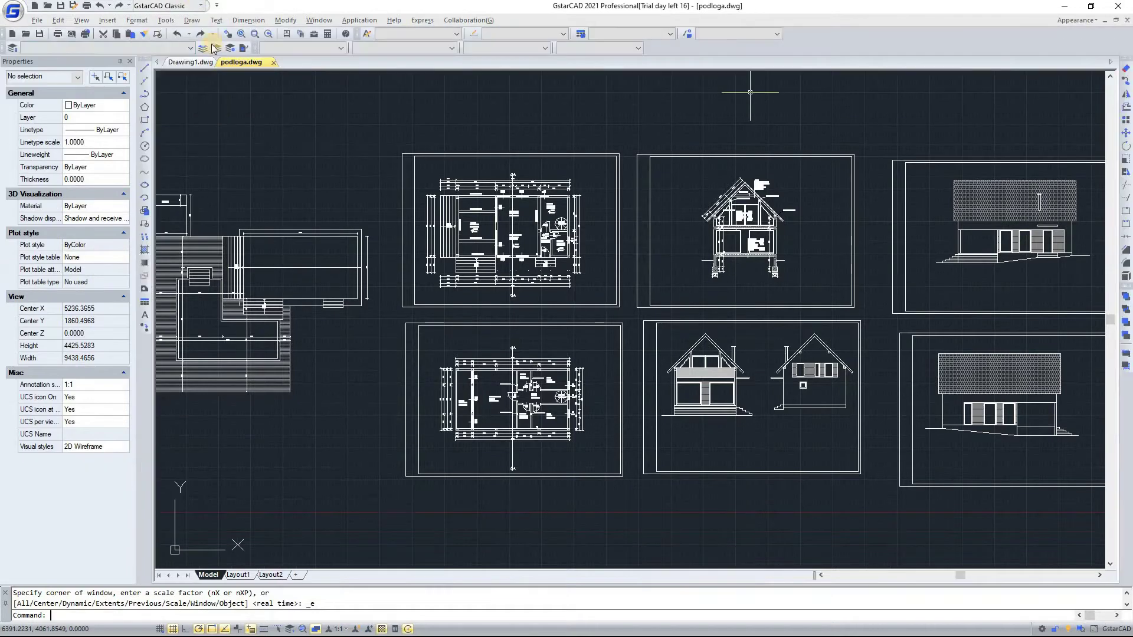
pyautogui.click(201, 5)
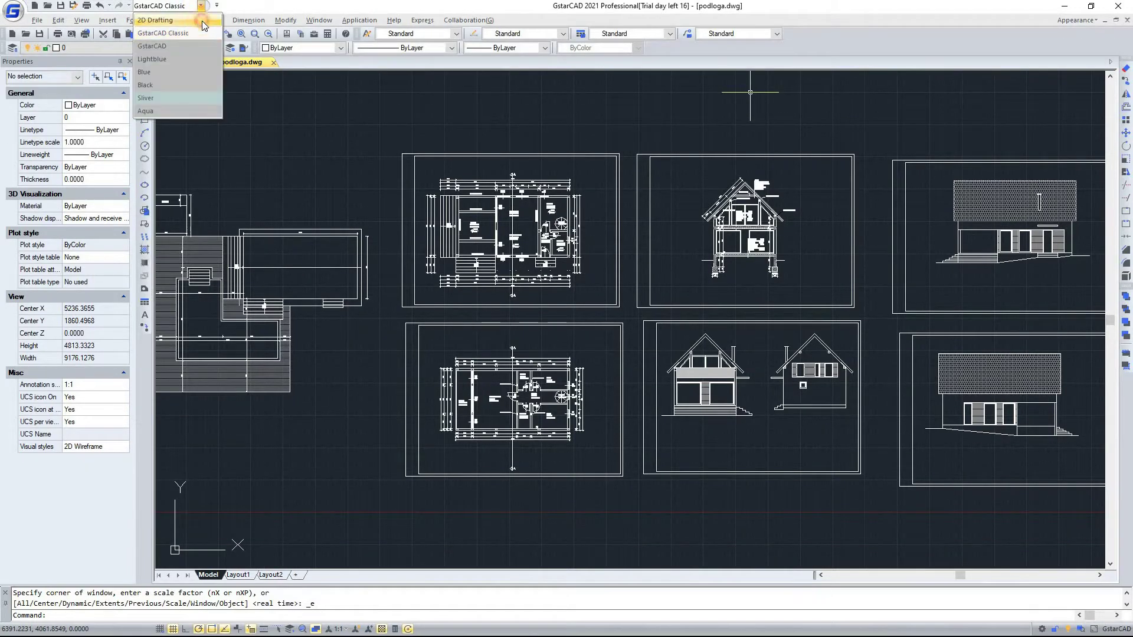
pyautogui.click(154, 20)
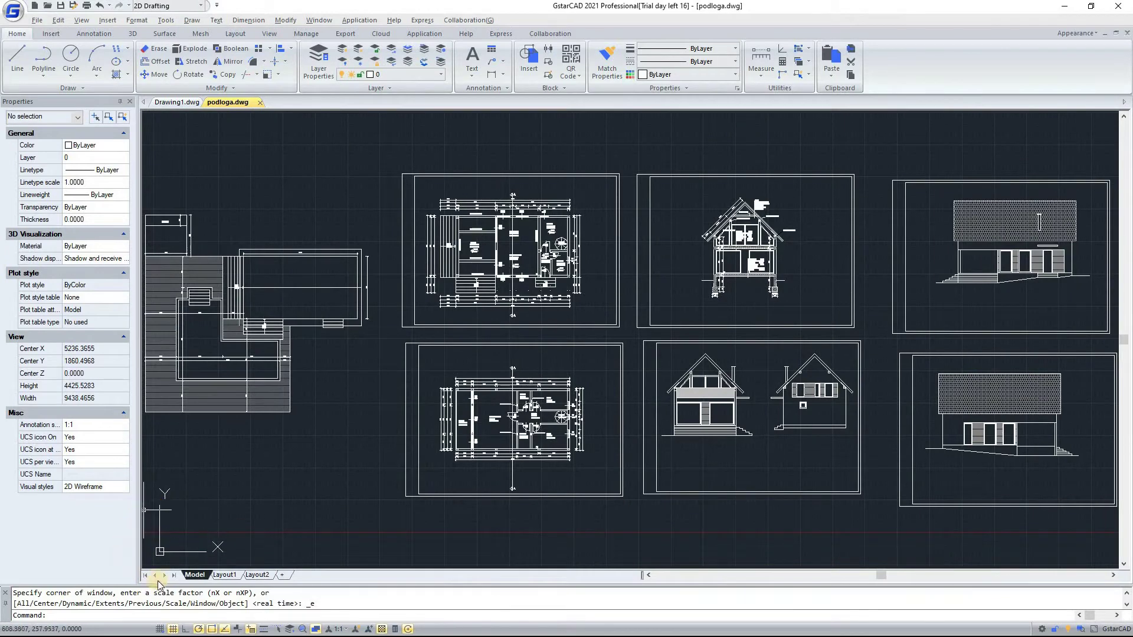
# View the drawing's sheet in Layout1 and return to model space
pyautogui.click(224, 576)
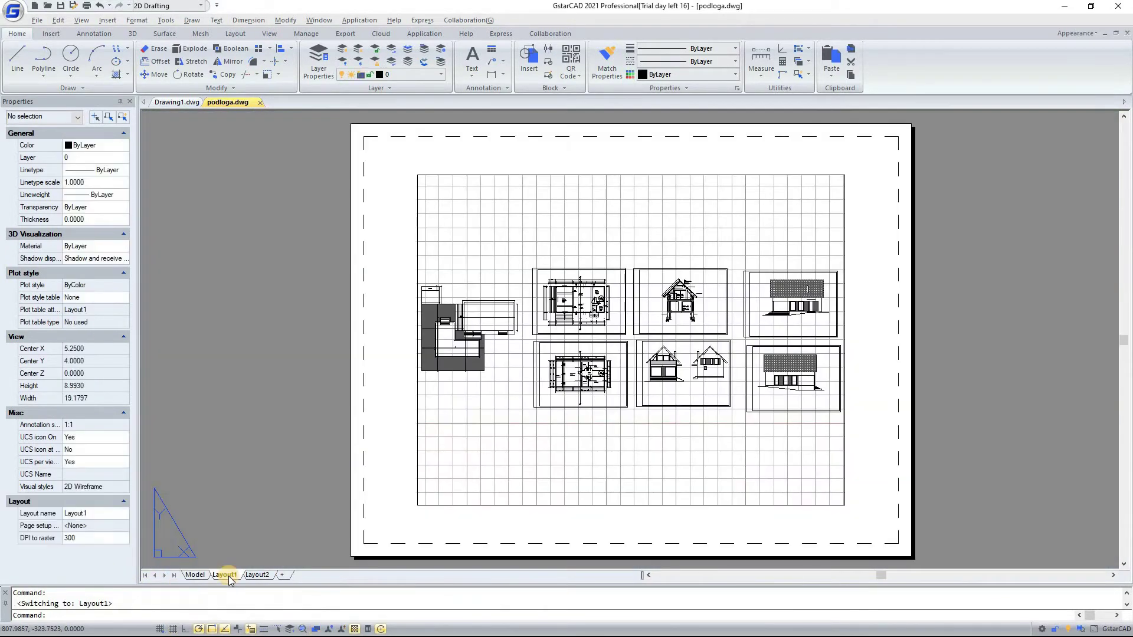
pyautogui.click(195, 575)
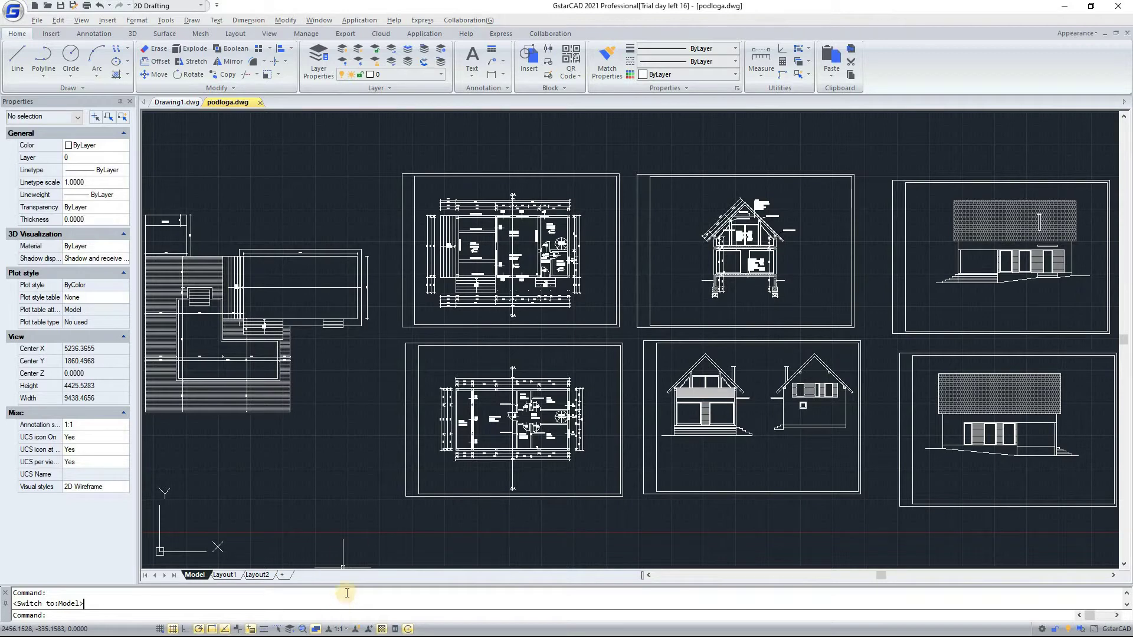
pyautogui.click(334, 383)
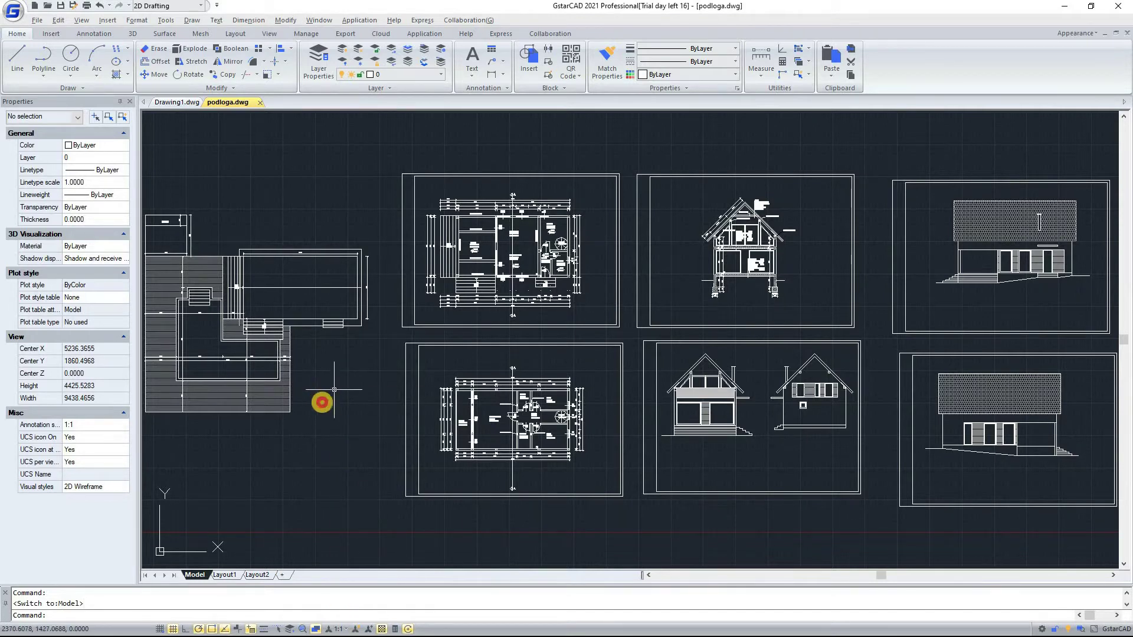
pyautogui.write('sf')
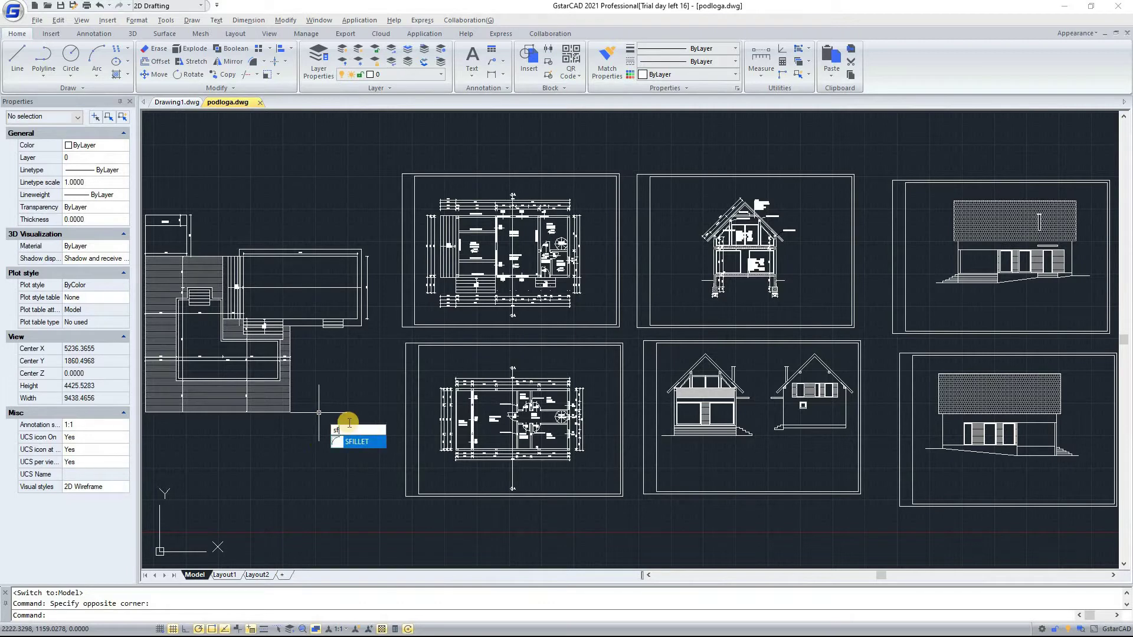
pyautogui.press('BackSpace')
pyautogui.press('BackSpace')
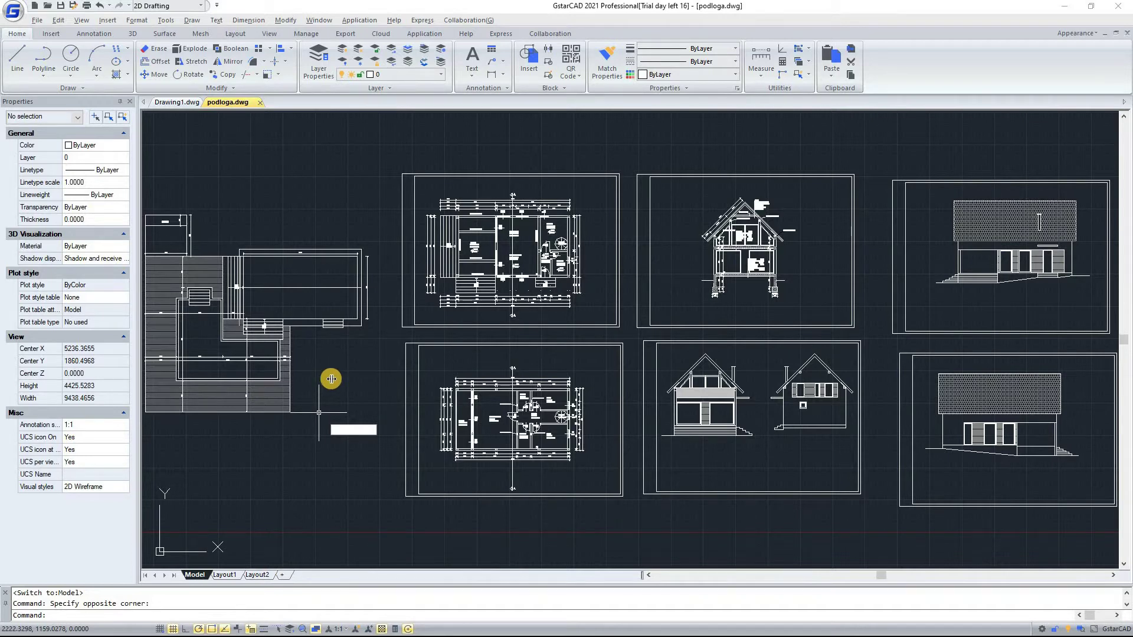
pyautogui.moveTo(331, 379); pyautogui.dragTo(331, 379, button='middle')
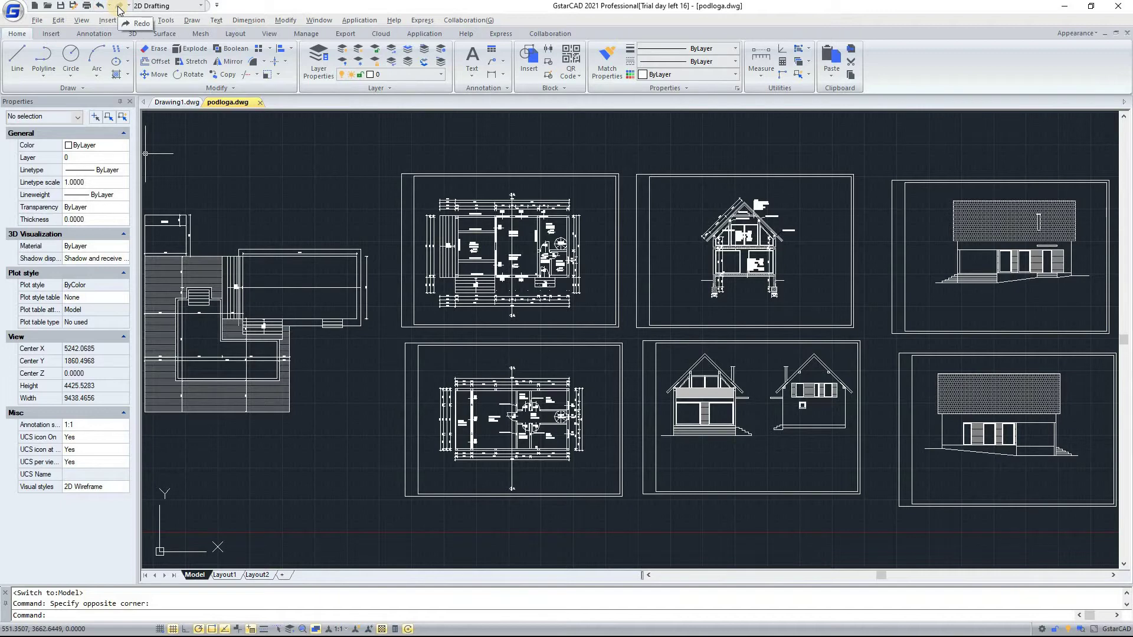
# Examine the available workspaces and themes and the commands offered for customizing the Quick Access Toolbar
pyautogui.click(167, 10)
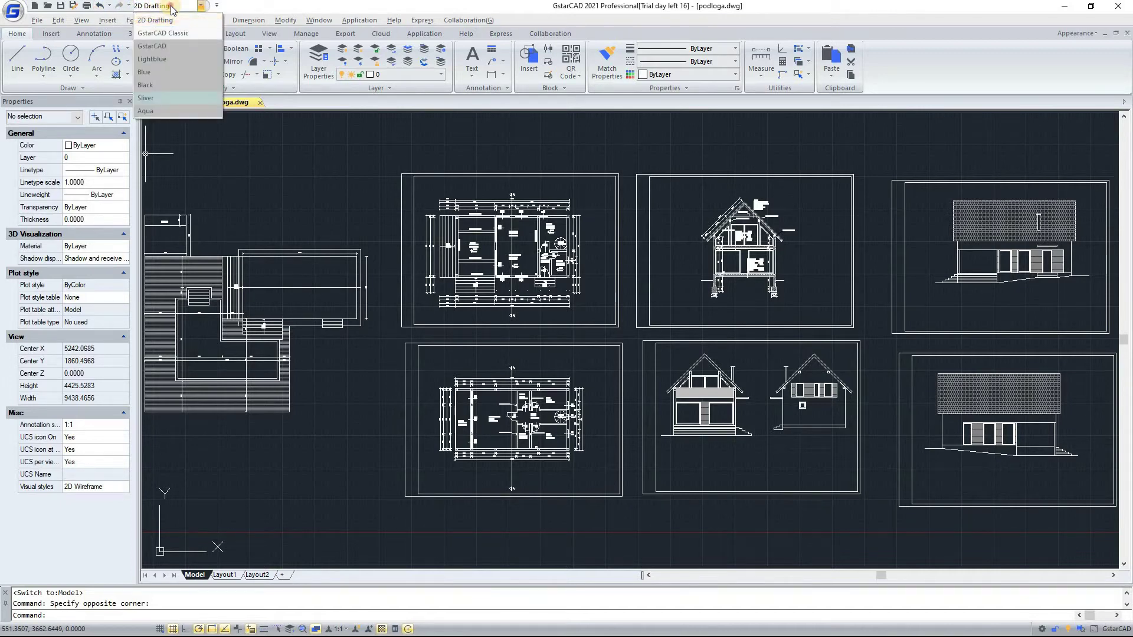
pyautogui.click(173, 9)
pyautogui.click(173, 9)
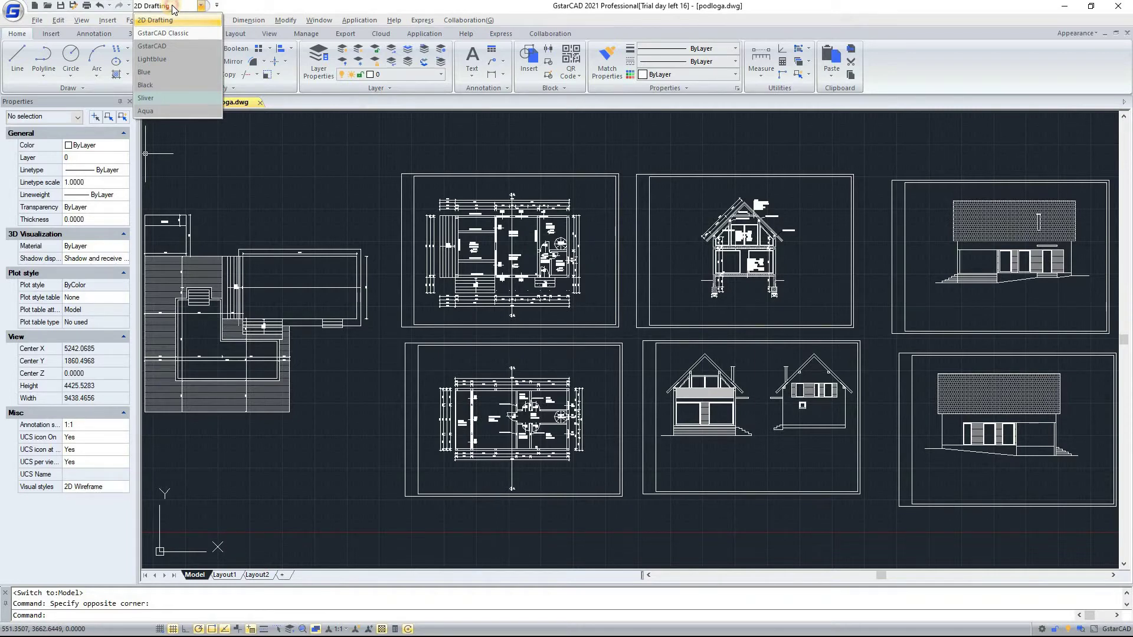
pyautogui.click(173, 9)
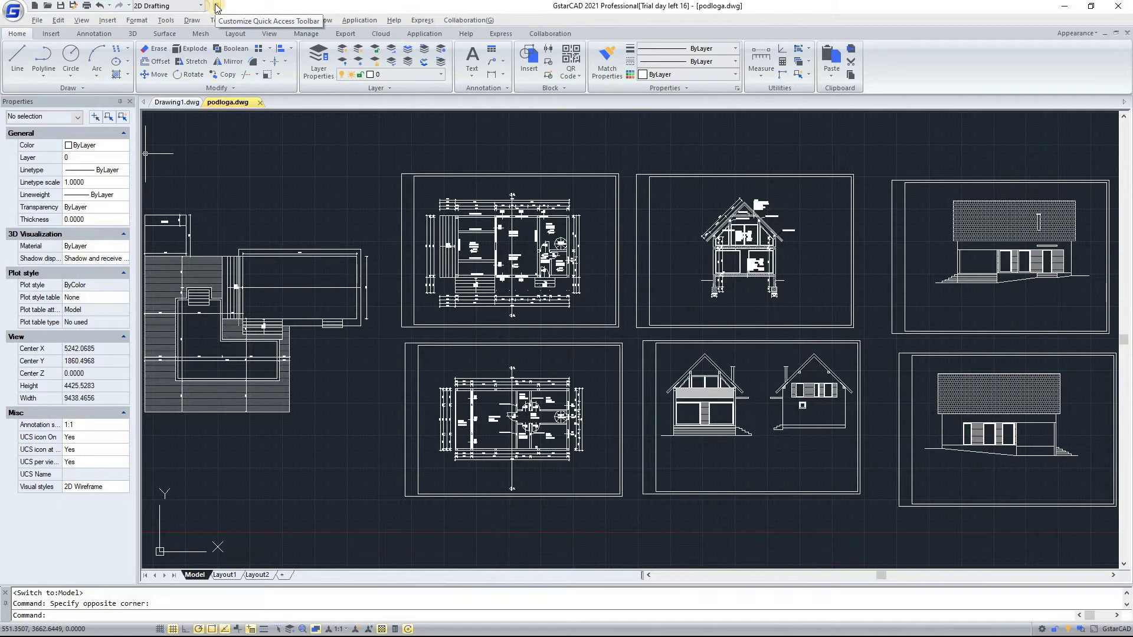
pyautogui.click(218, 7)
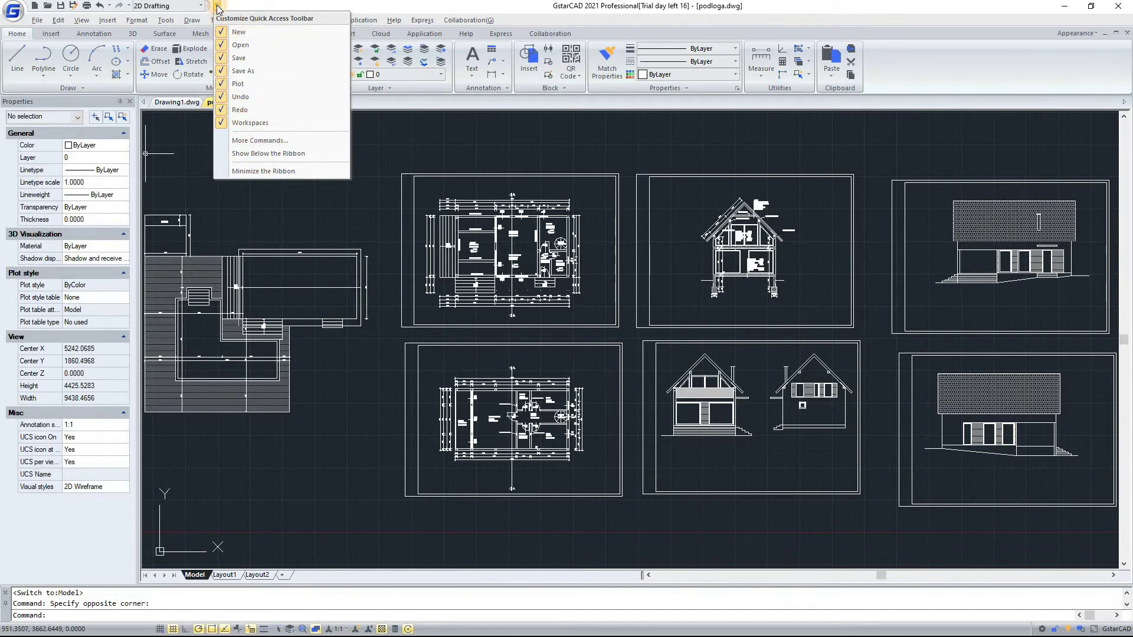
pyautogui.click(335, 229)
pyautogui.middleClick(334, 227)
pyautogui.middleClick(333, 228)
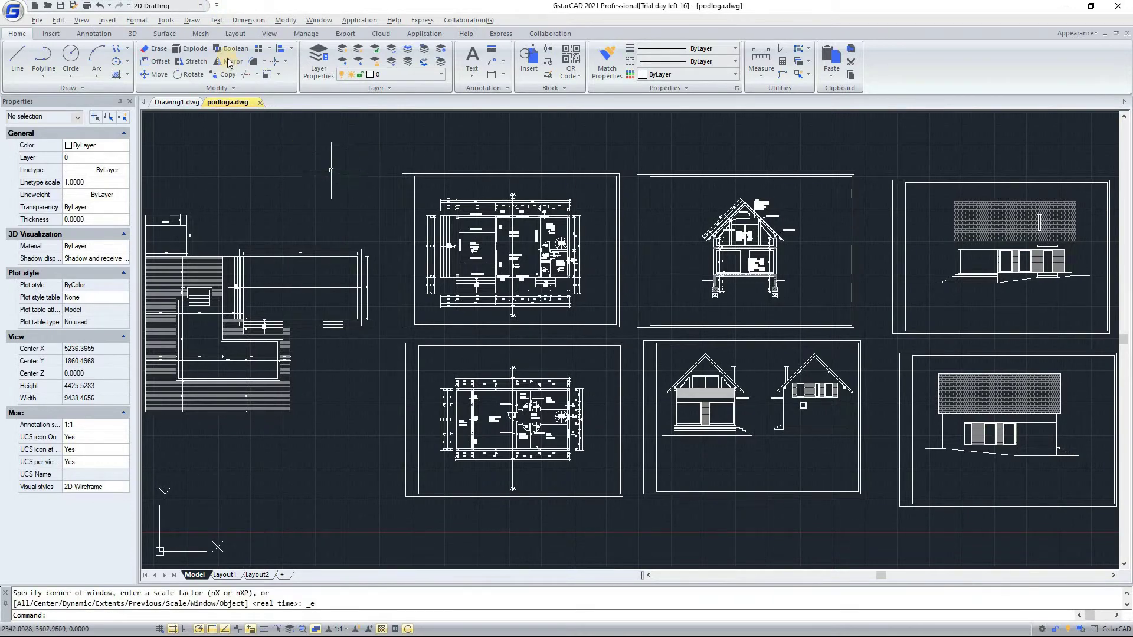
# Compare the GstarCAD Classic interface with 2D Drafting by activating each workspace in turn
pyautogui.click(201, 6)
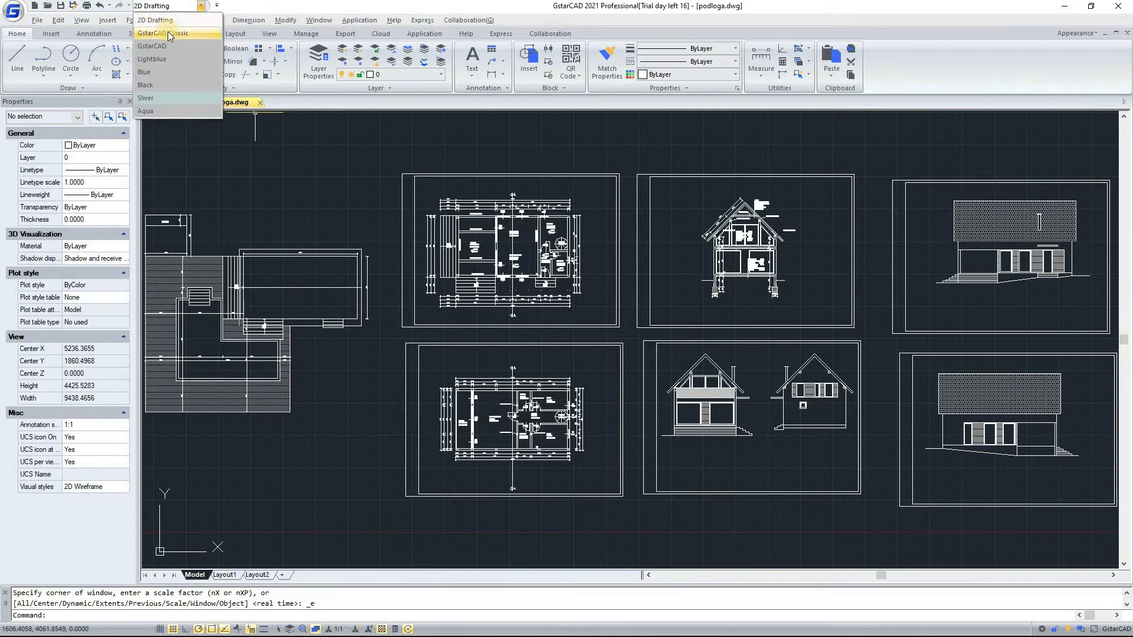
pyautogui.click(188, 33)
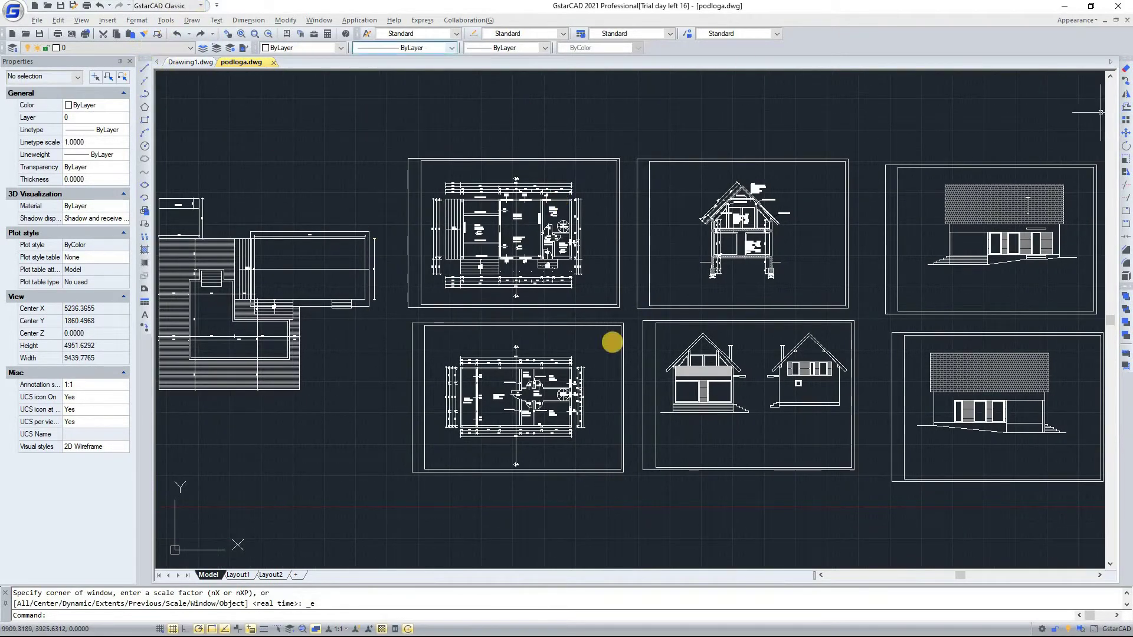
pyautogui.click(189, 6)
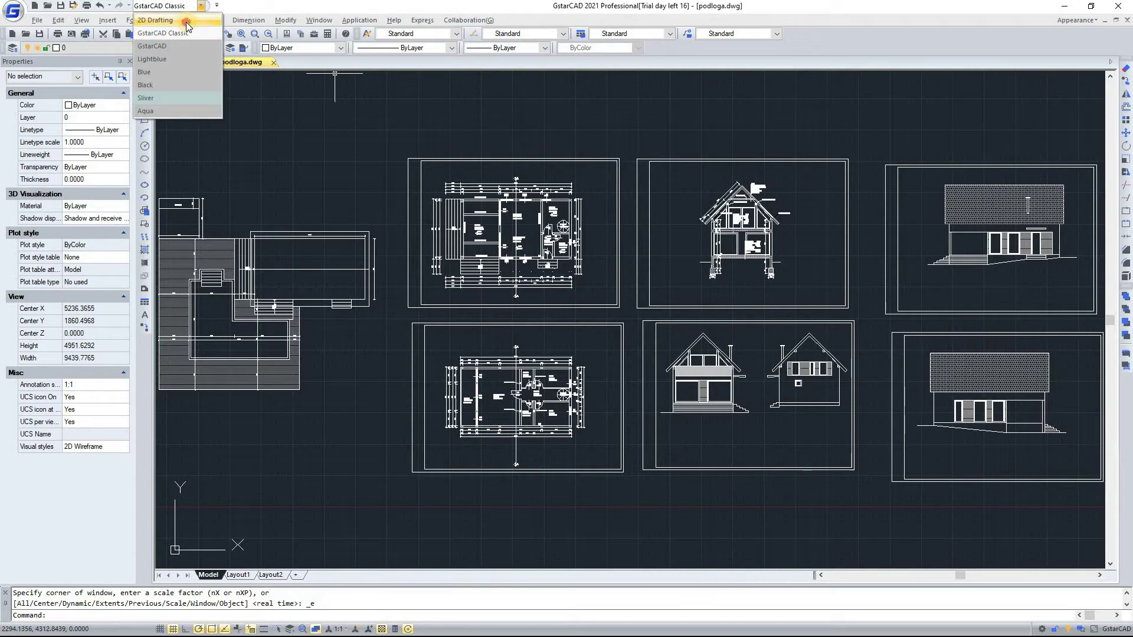
pyautogui.click(154, 20)
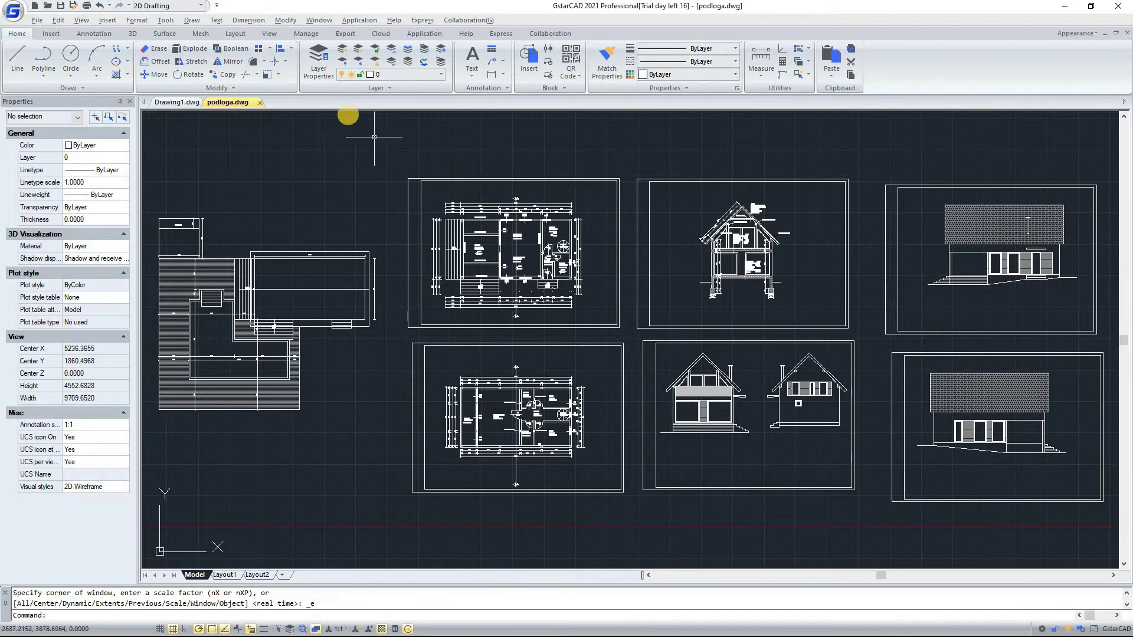
# Try out several interface color themes, including GstarCAD and Blue, and set the theme to Aqua
pyautogui.click(171, 6)
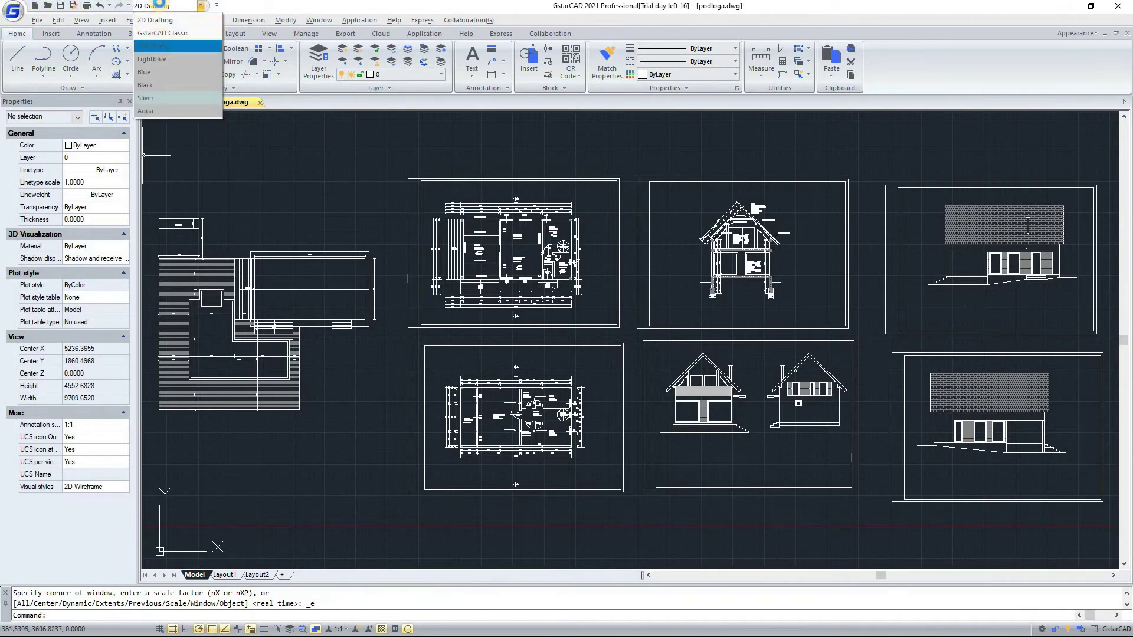
pyautogui.click(150, 59)
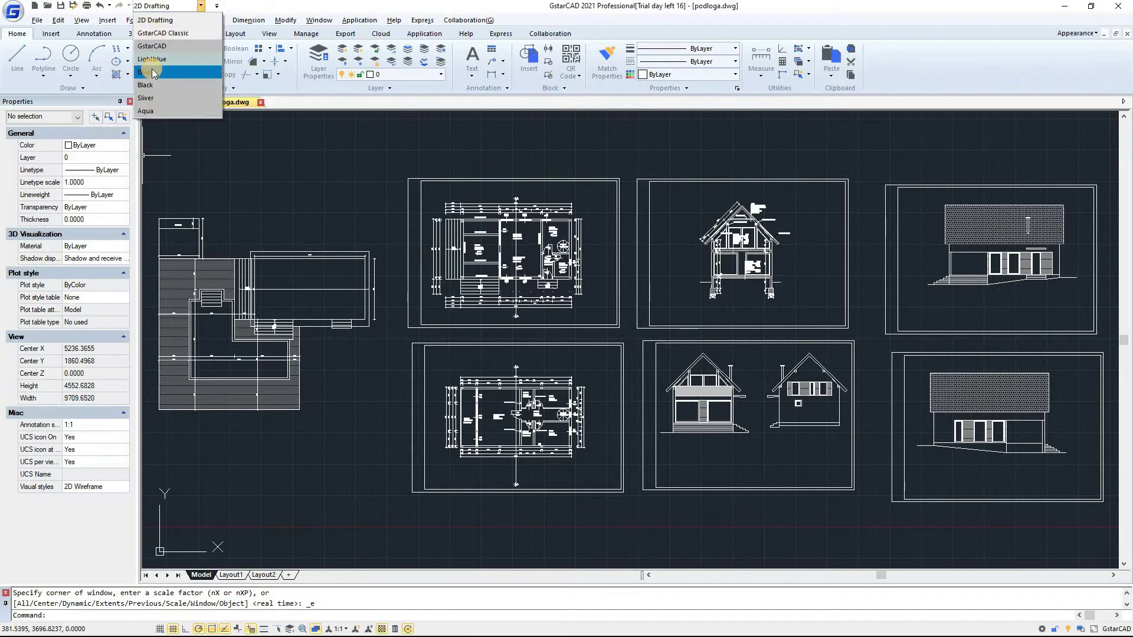
pyautogui.click(167, 7)
pyautogui.click(171, 6)
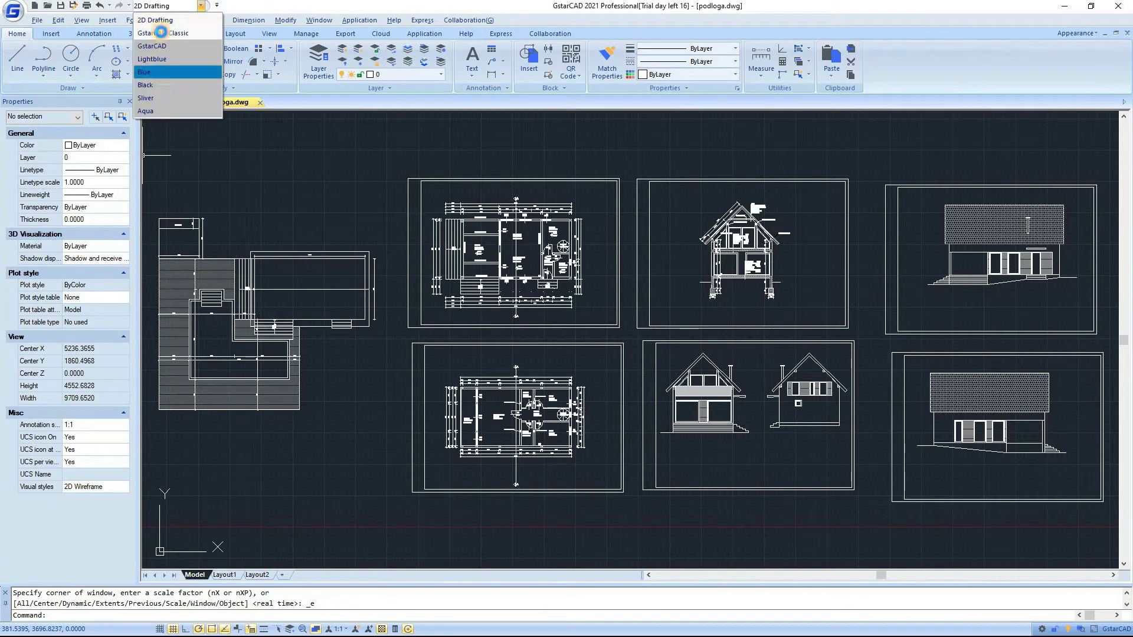
pyautogui.click(179, 7)
pyautogui.click(179, 7)
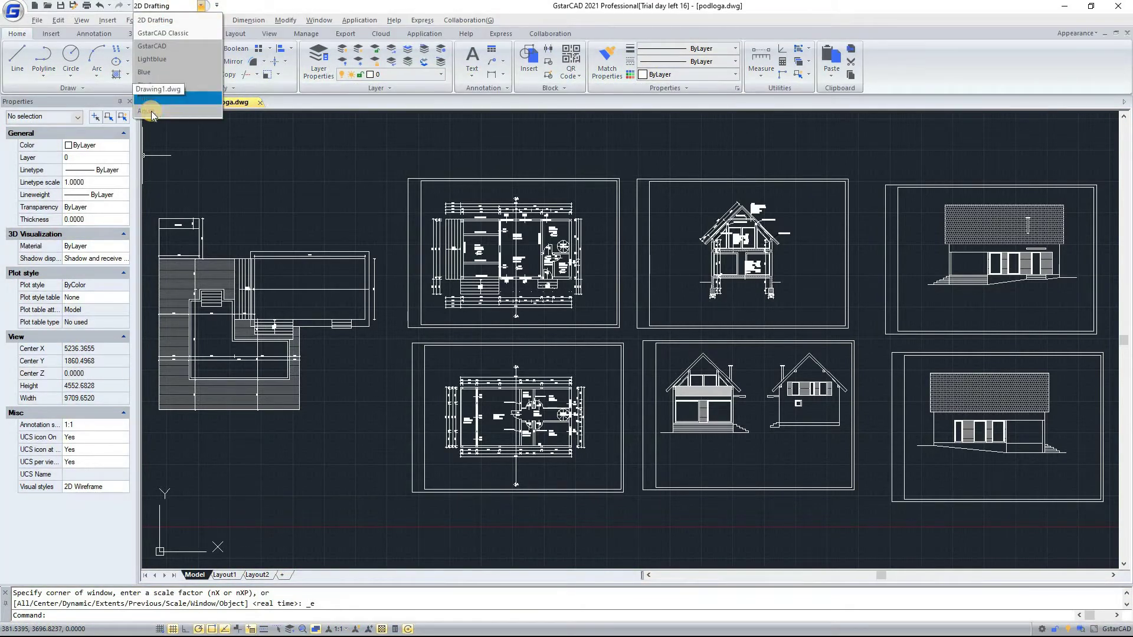
pyautogui.click(177, 35)
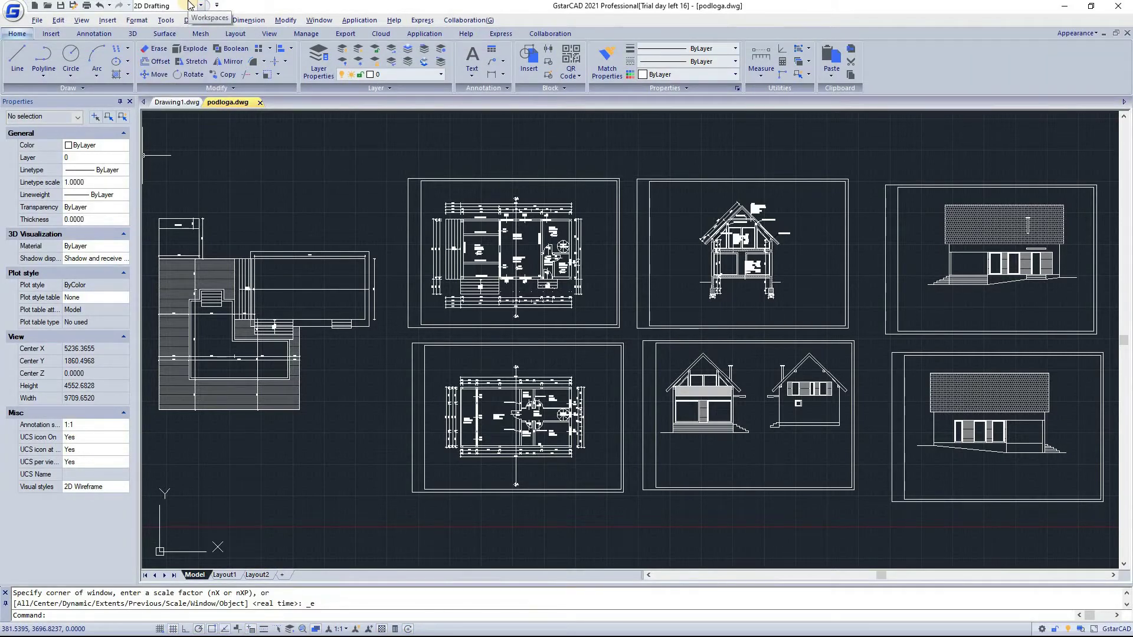
pyautogui.click(191, 6)
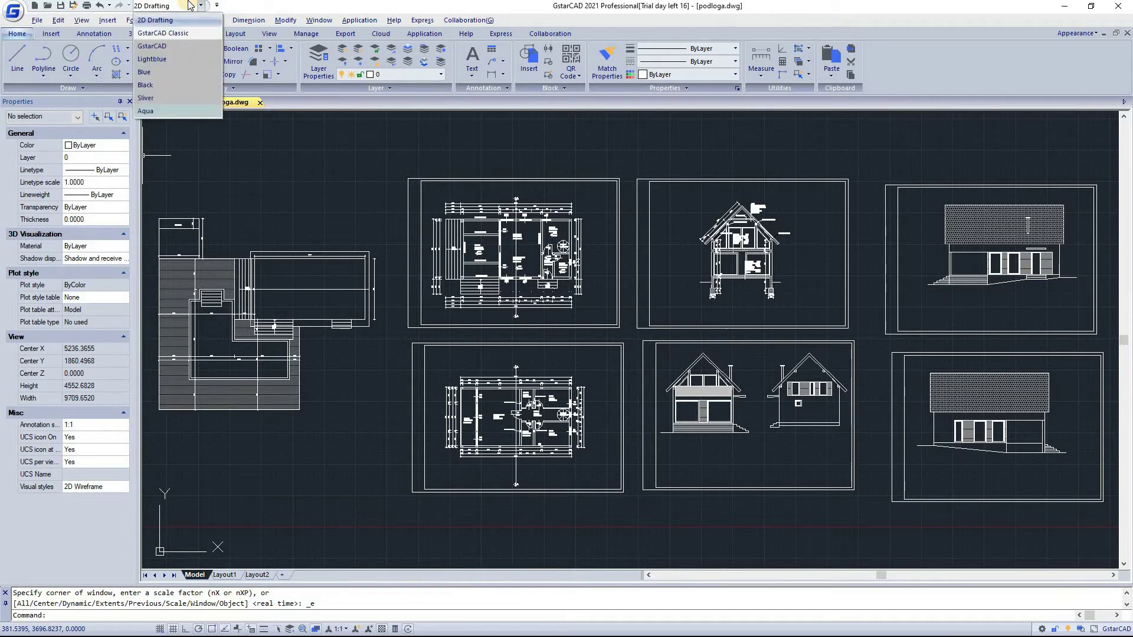
pyautogui.click(190, 5)
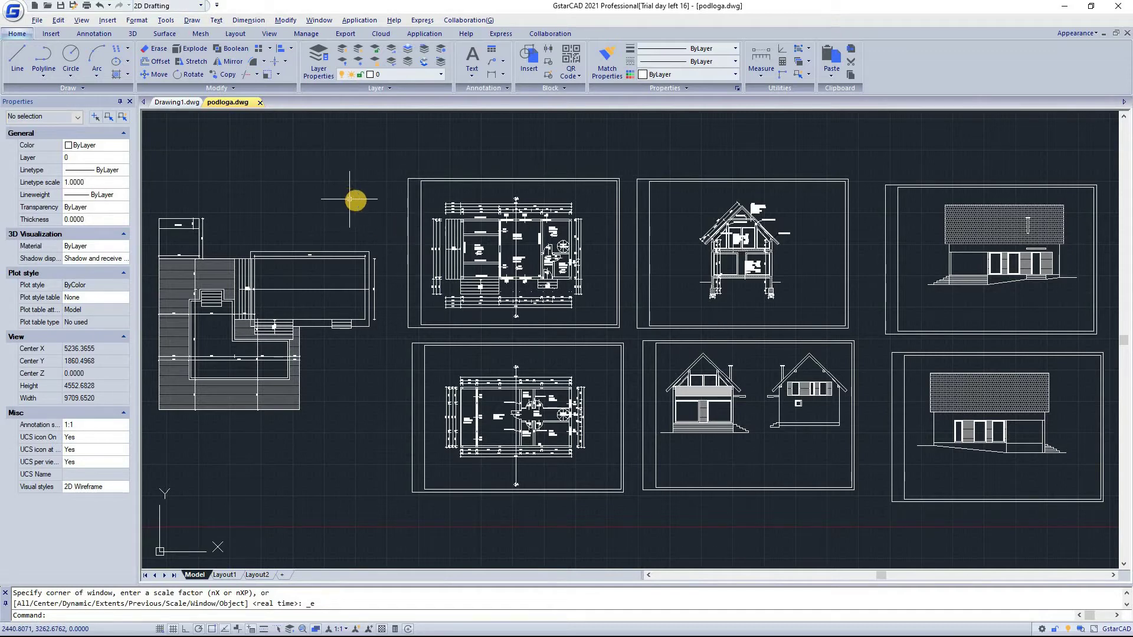
# Start the WORKSPACE command, review its options including Edit, and cancel the command without choosing one
pyautogui.write('work')
pyautogui.press('Return')
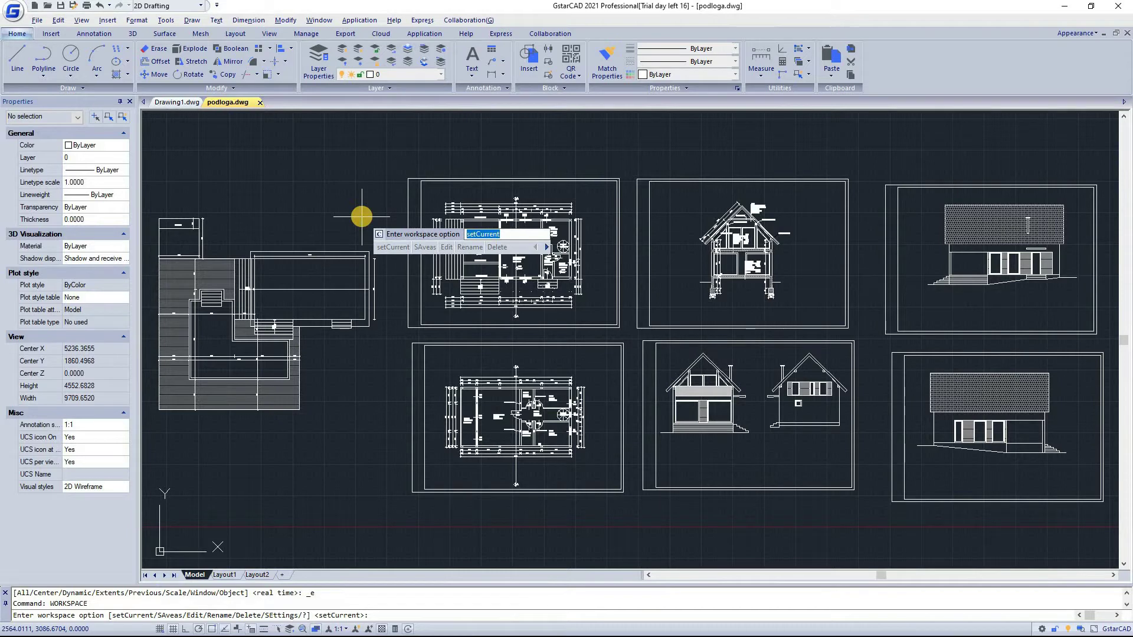
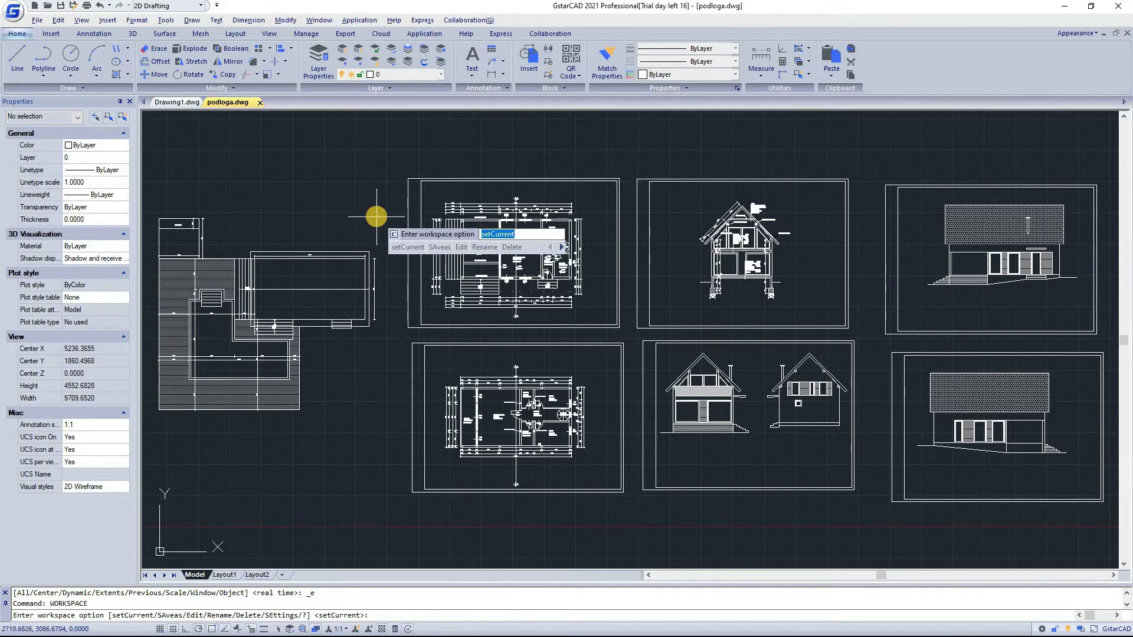
pyautogui.write('ed')
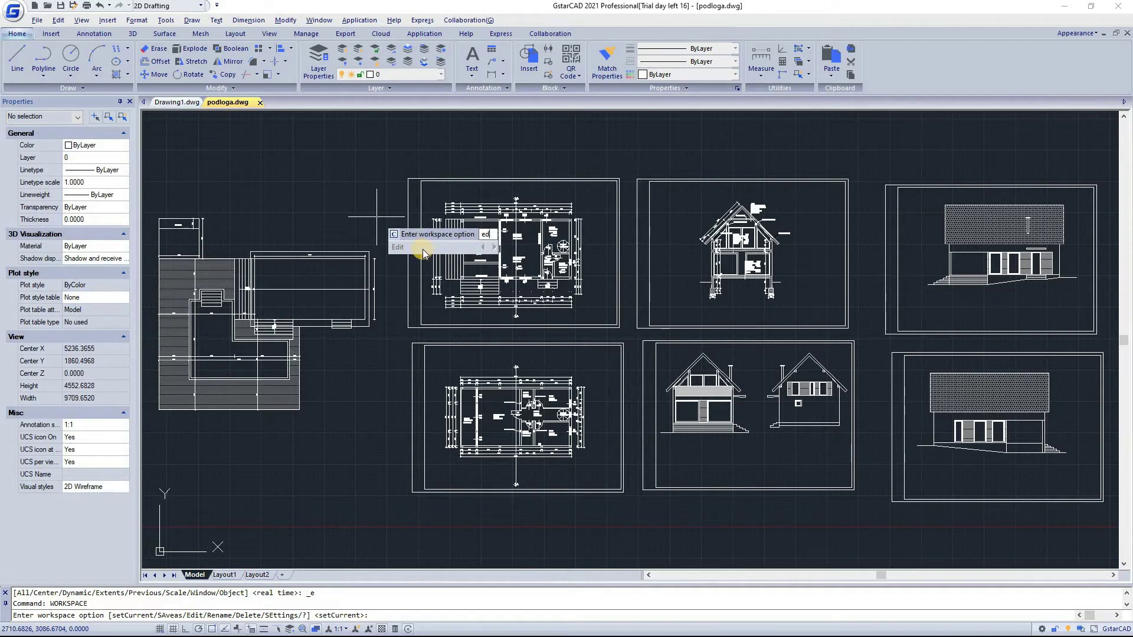
pyautogui.press('BackSpace')
pyautogui.press('BackSpace')
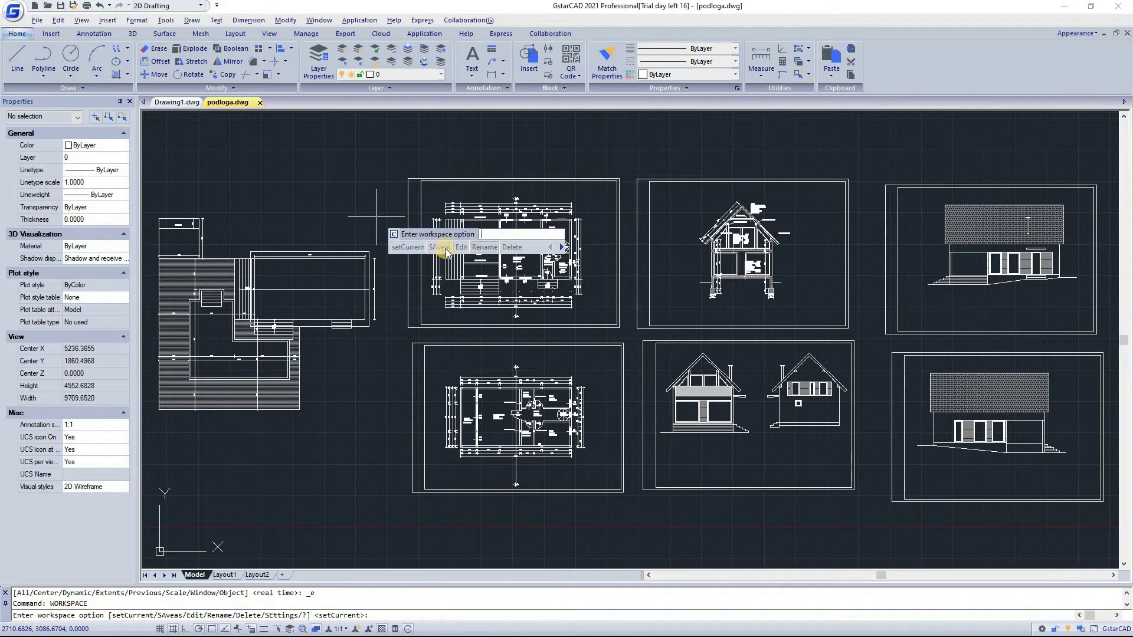
pyautogui.press('Escape')
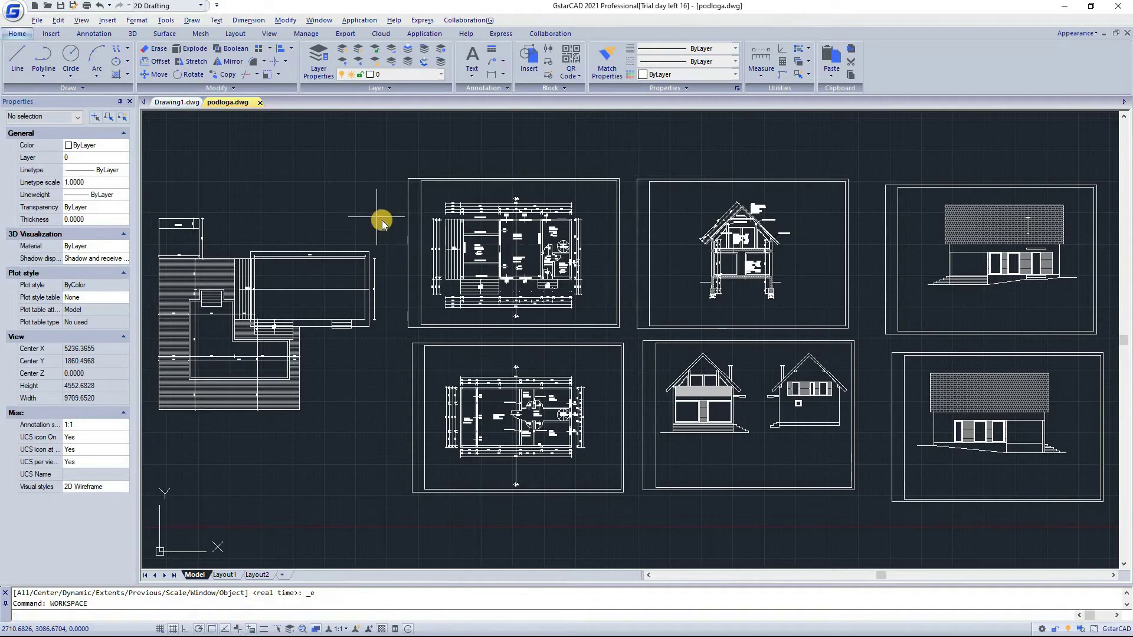
# Inspect the customization list in Customize User Interface through the WORKSPACE Edit option, and close it without changes
pyautogui.write('E')
pyautogui.press('Return')
pyautogui.rightClick(381, 220)
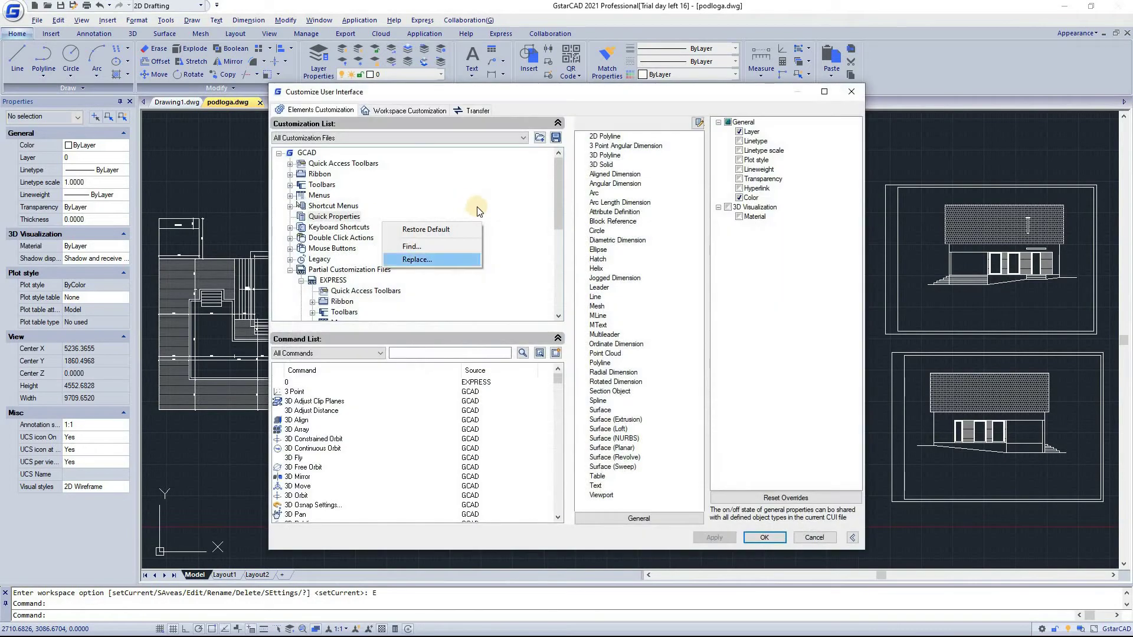
pyautogui.press('Escape')
pyautogui.scroll(-2, 558, 197)
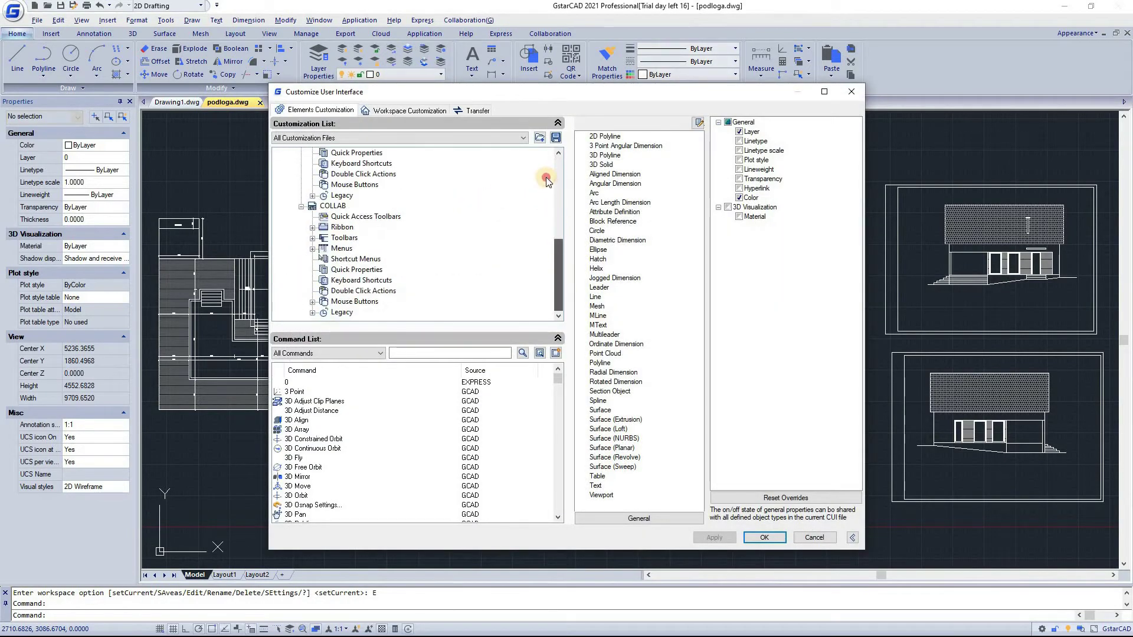
pyautogui.scroll(2, 561, 207)
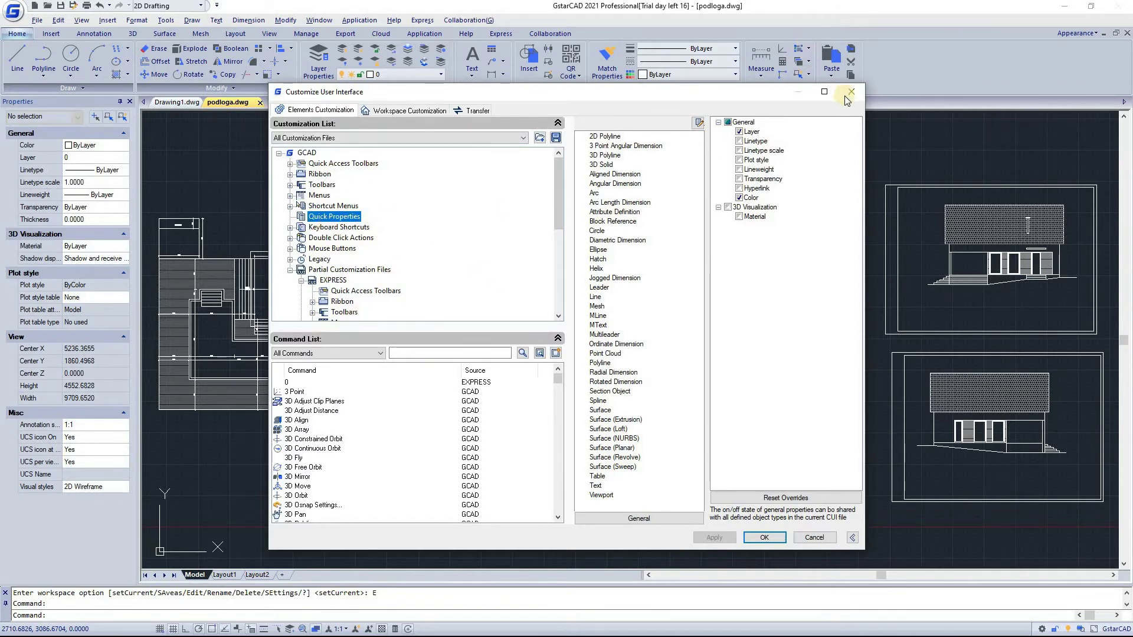
pyautogui.press('Escape')
# Run WORKSPACE again, review its shortcut options, and view the customization window reached through Edit before closing it
pyautogui.write('workspace')
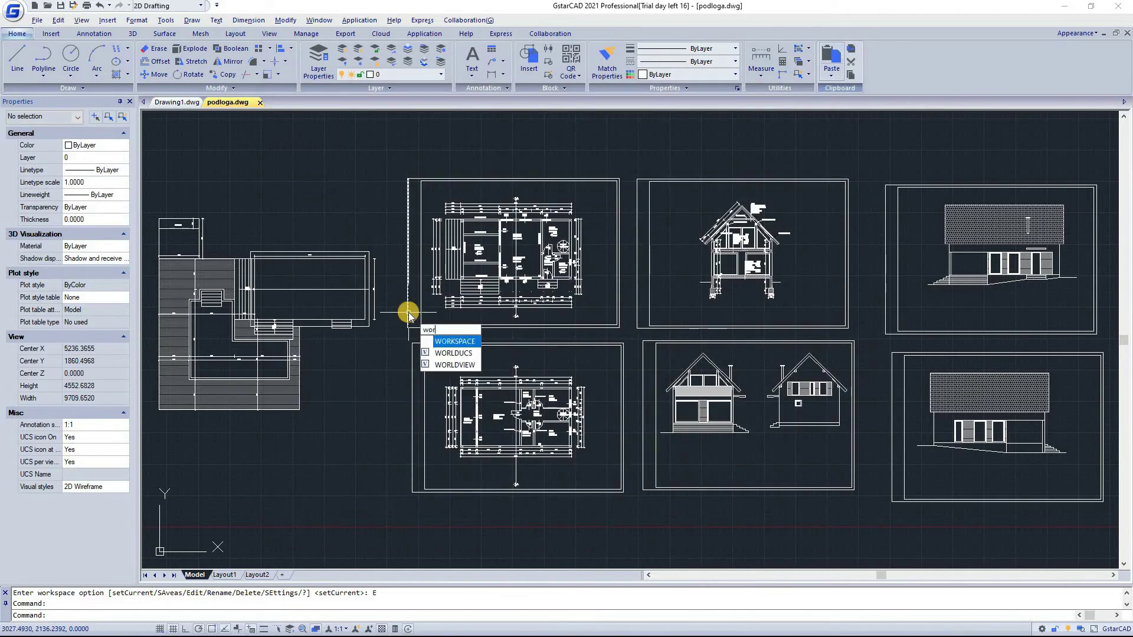
pyautogui.press('Return')
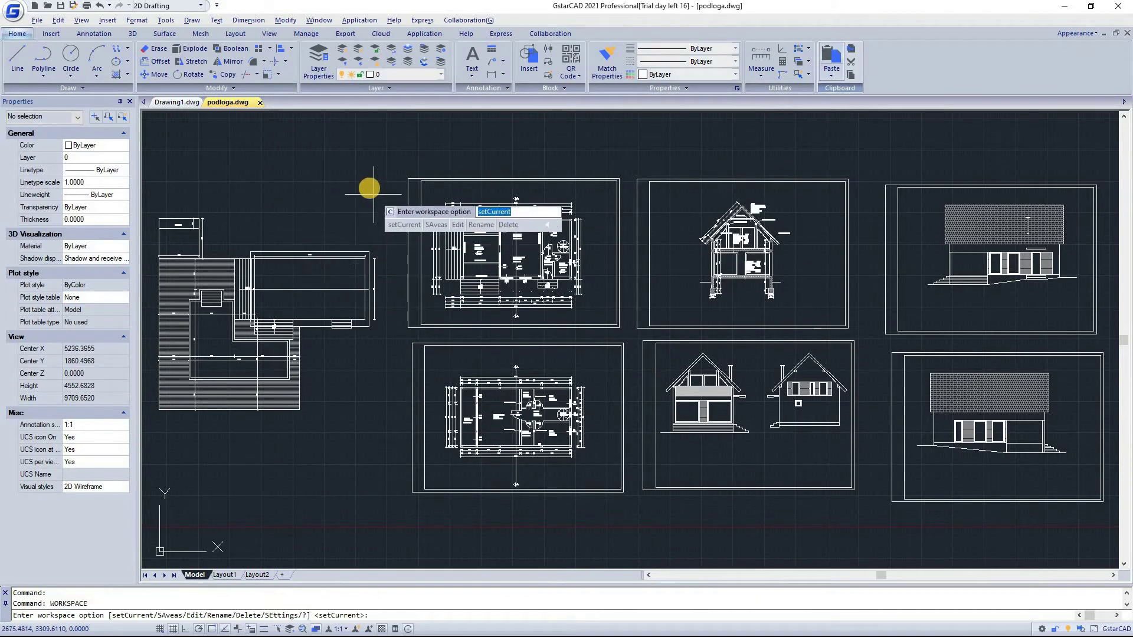
pyautogui.rightClick(366, 190)
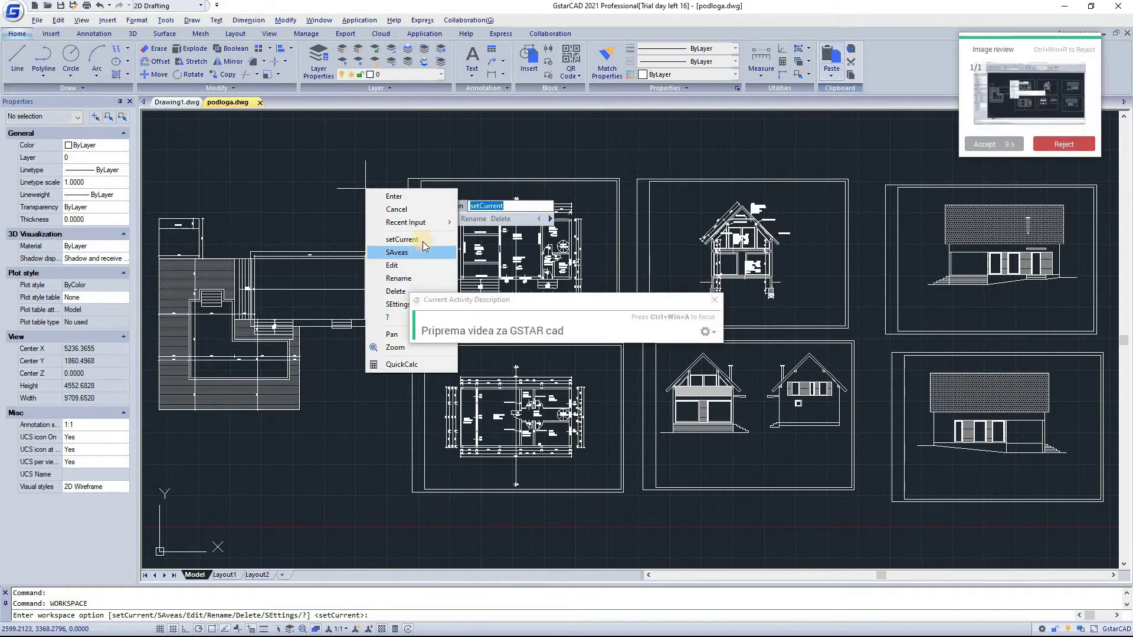
pyautogui.click(362, 177)
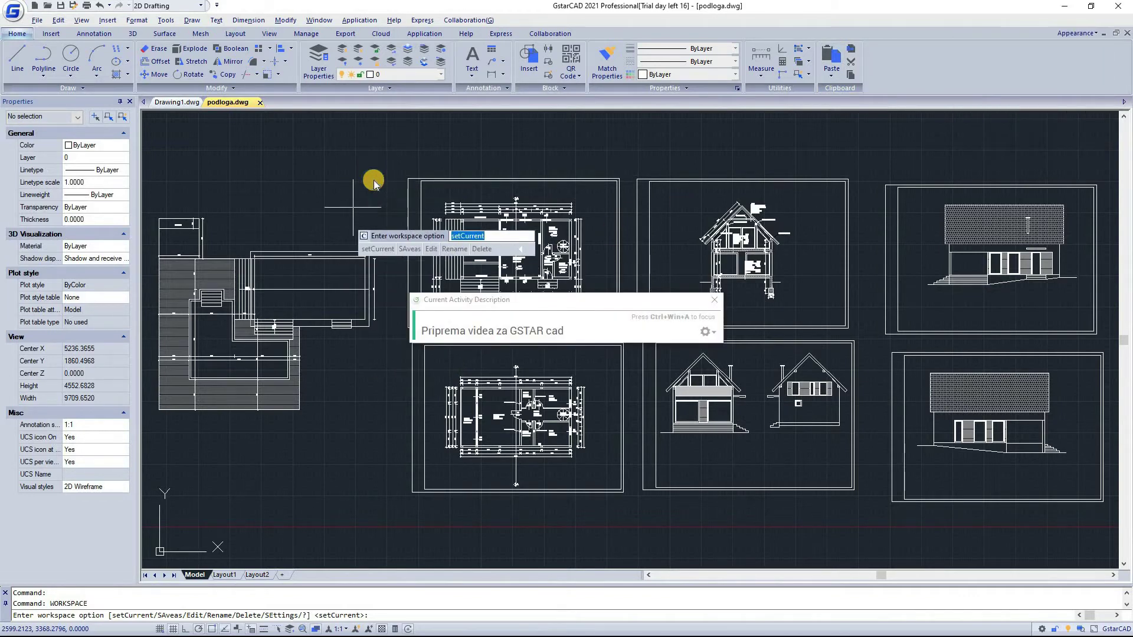
pyautogui.rightClick(367, 167)
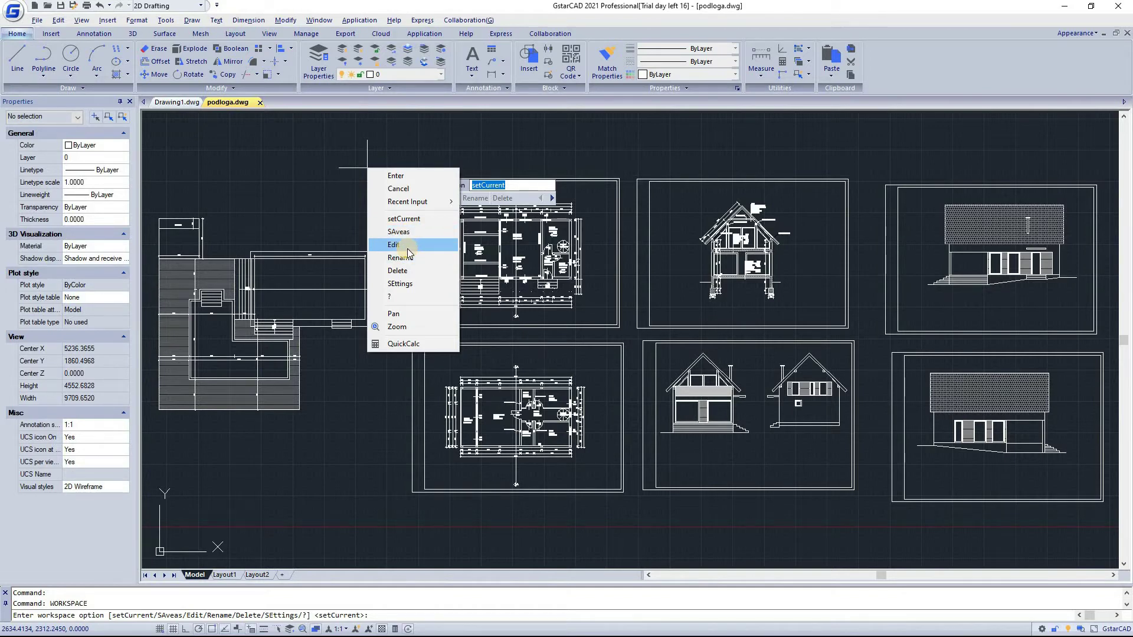
pyautogui.click(407, 247)
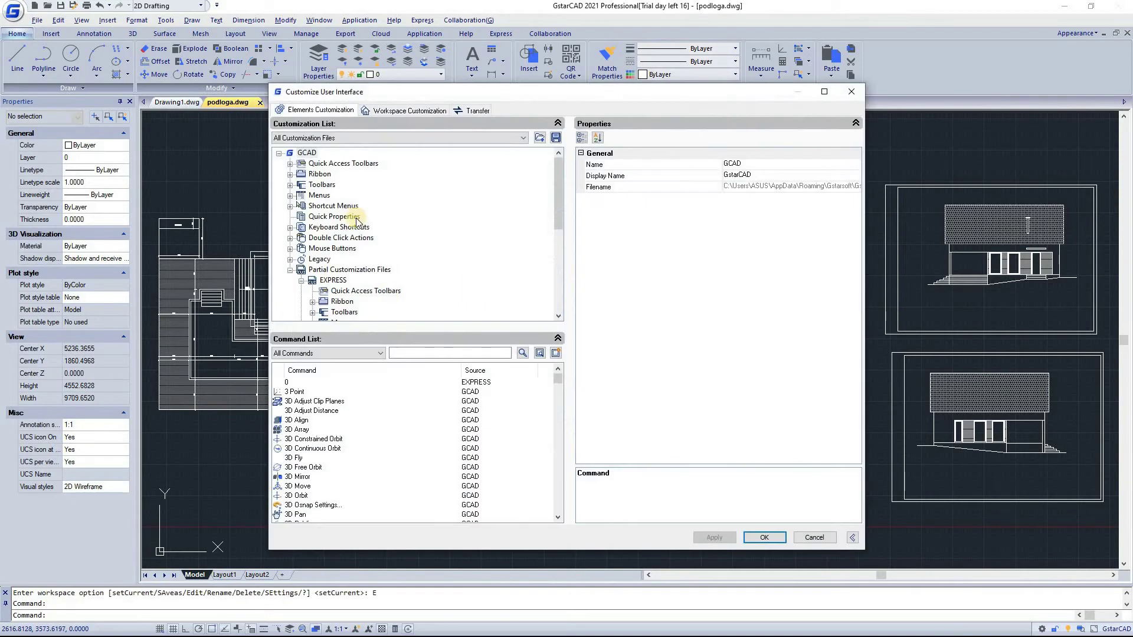
pyautogui.press('Escape')
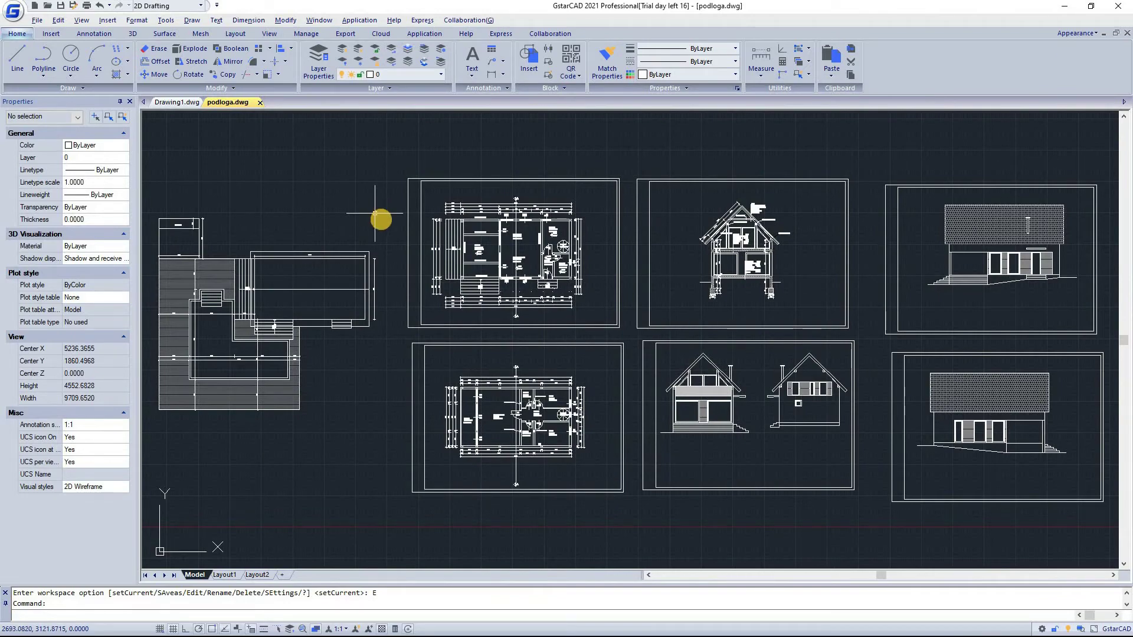
# View the Customize User Interface window directly with the CUI command and close it without changes
pyautogui.write('CUI')
pyautogui.press('Return')
pyautogui.press('Escape')
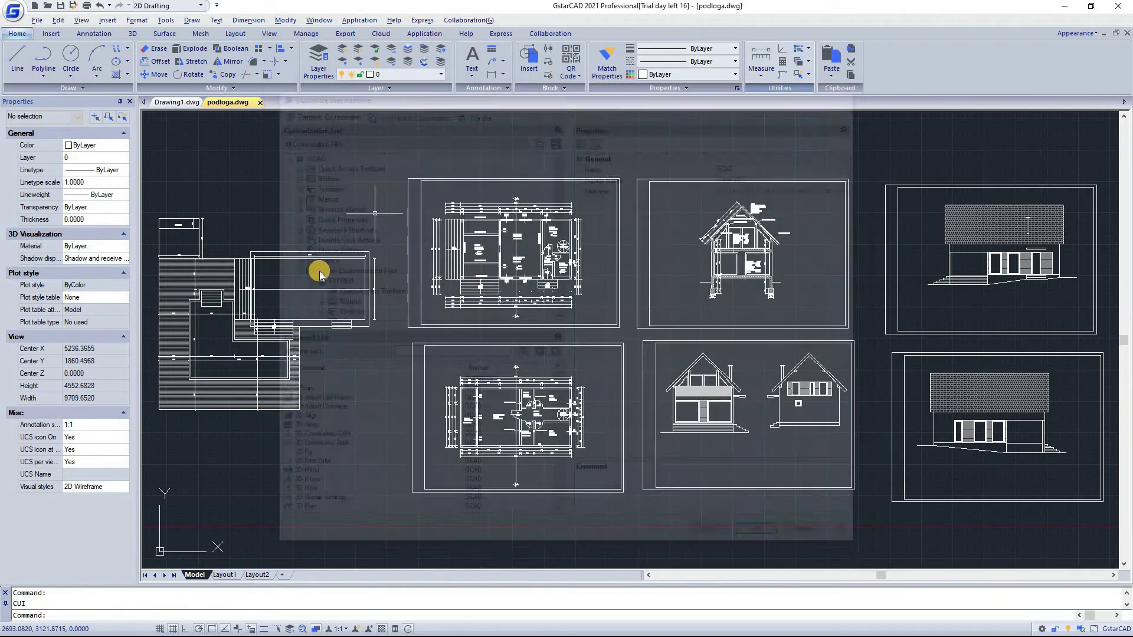
# Run WORKSPACE with the SEttings option and confirm the workspace settings with 2D Drafting as My Workspace
pyautogui.write('workspace')
pyautogui.press('Return')
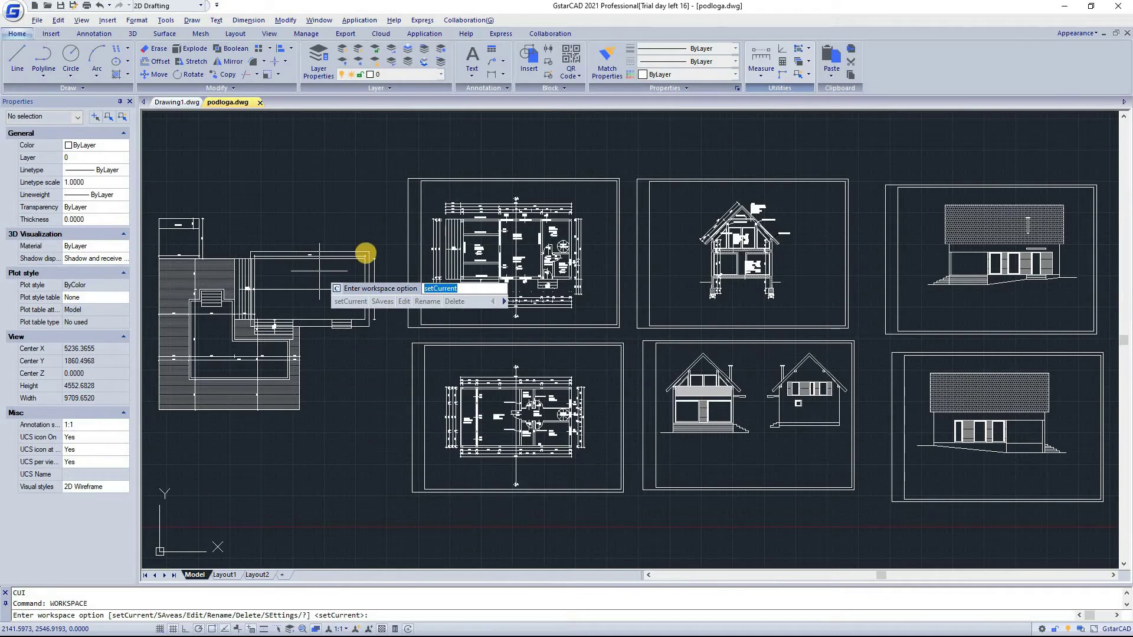
pyautogui.rightClick(457, 347)
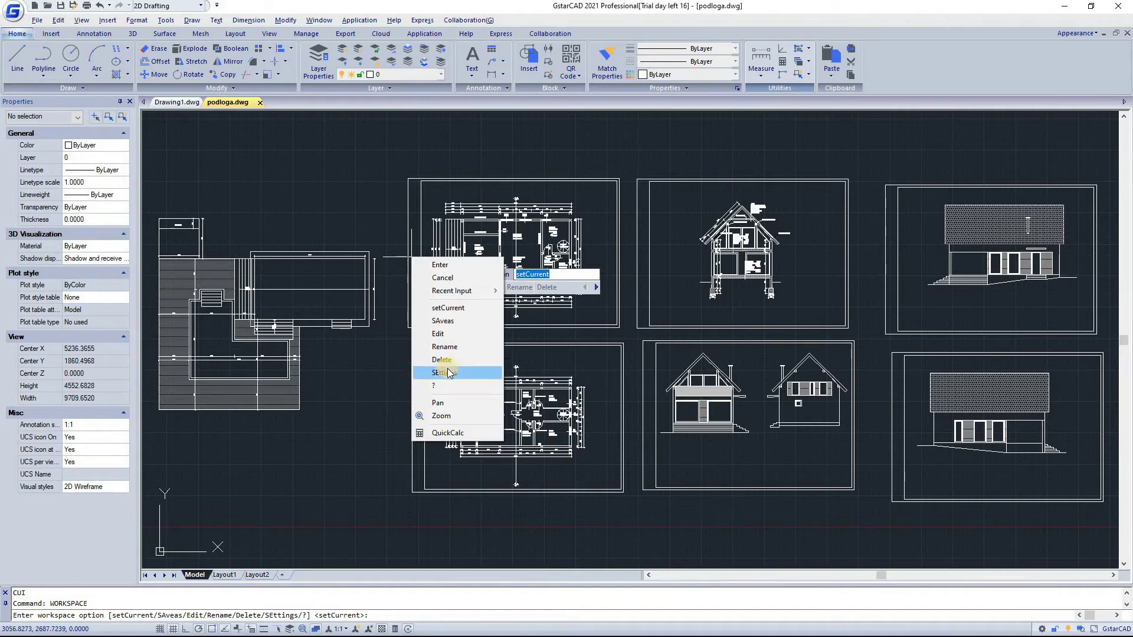
pyautogui.click(449, 373)
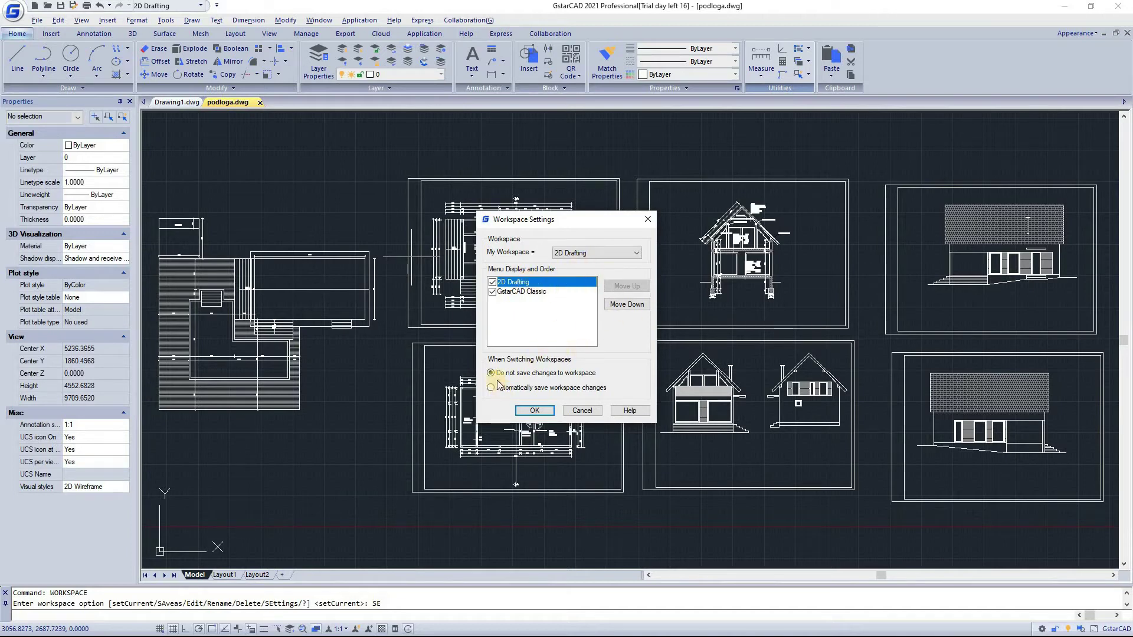
pyautogui.click(608, 252)
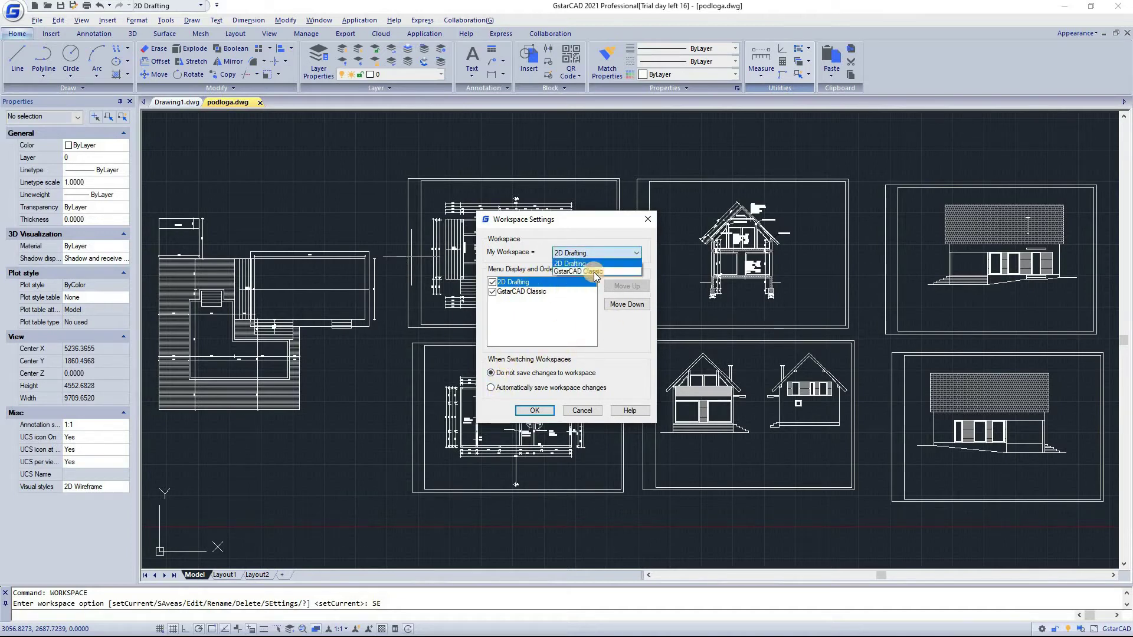
pyautogui.click(587, 263)
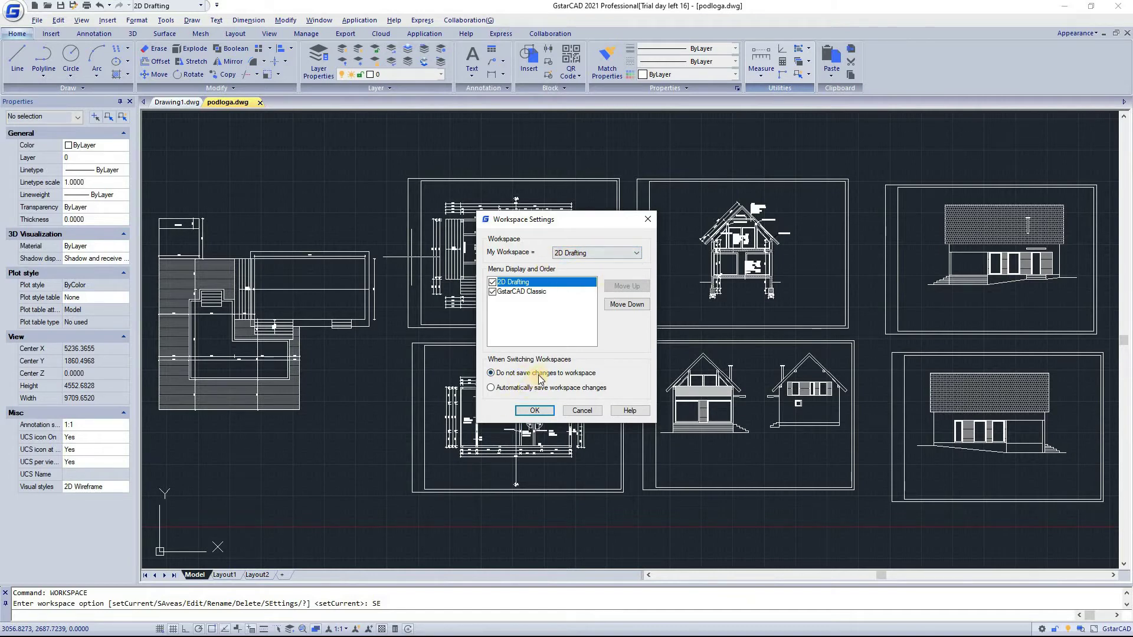
pyautogui.click(534, 411)
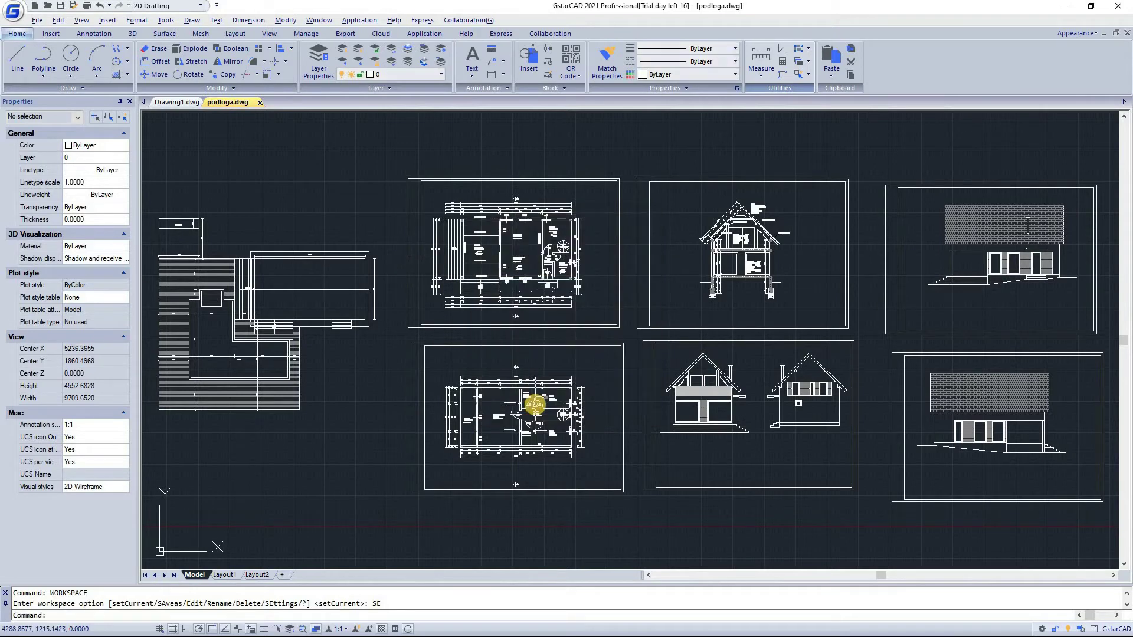
# Zoom to the drawing's extents and browse the classic command groups, including Edit and Tools, without running anything
pyautogui.middleClick(336, 195)
pyautogui.middleClick(336, 195)
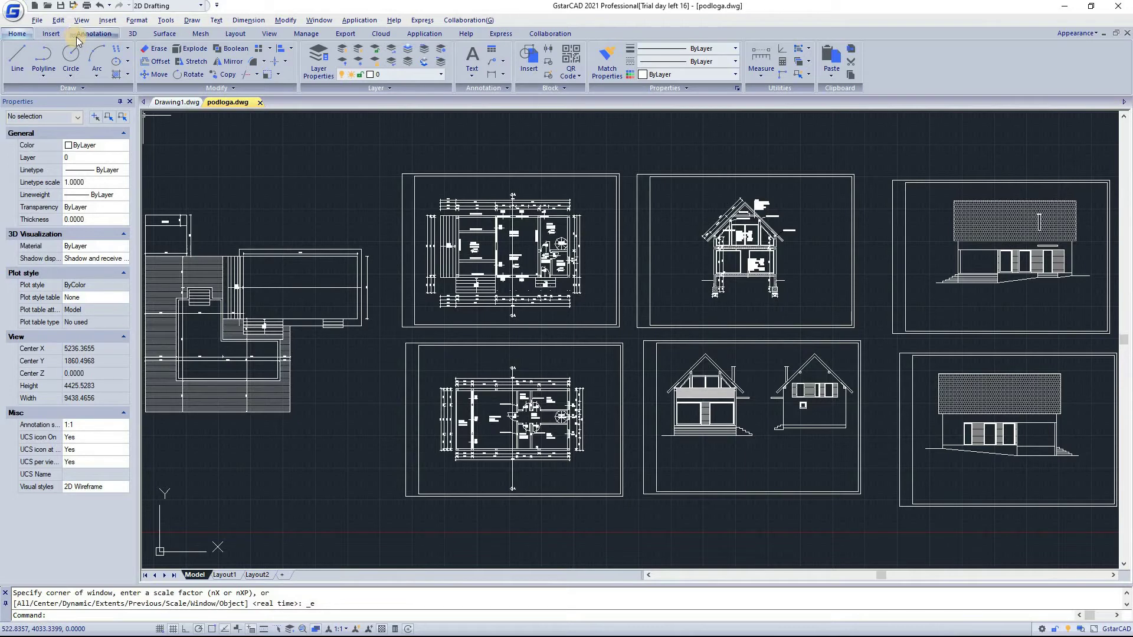
pyautogui.click(42, 24)
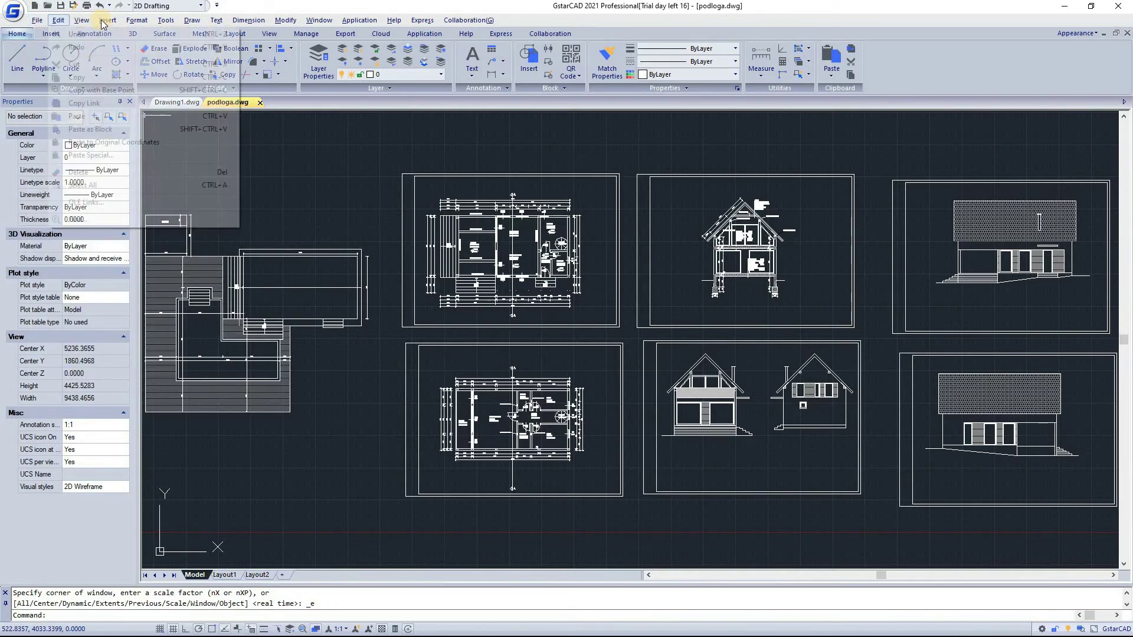
pyautogui.moveTo(78, 24)
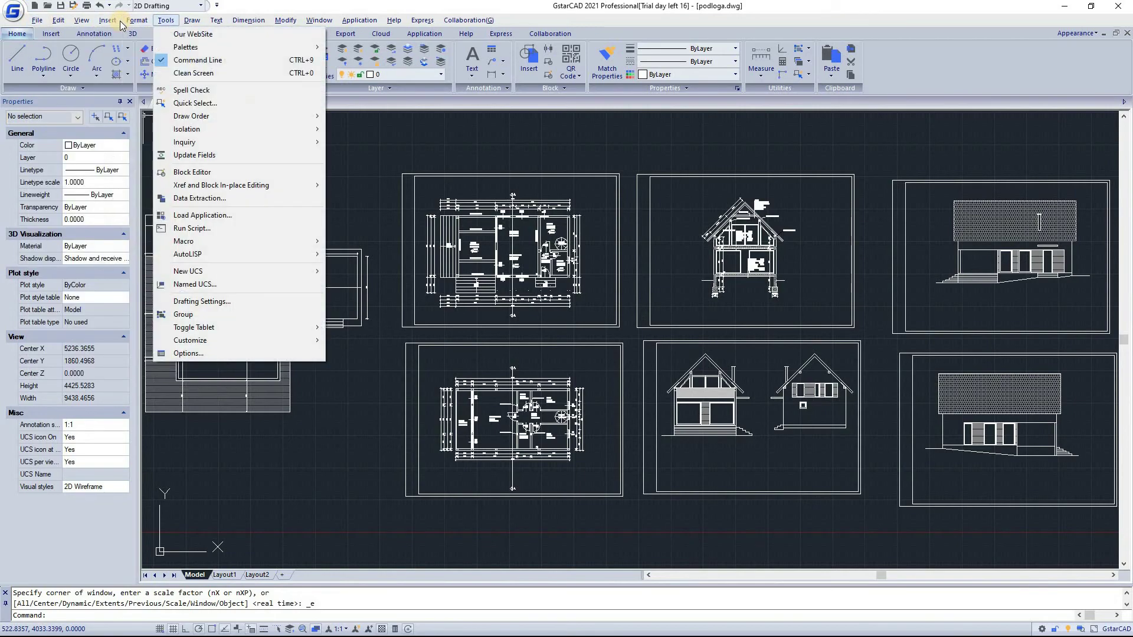
pyautogui.click(98, 22)
pyautogui.click(99, 23)
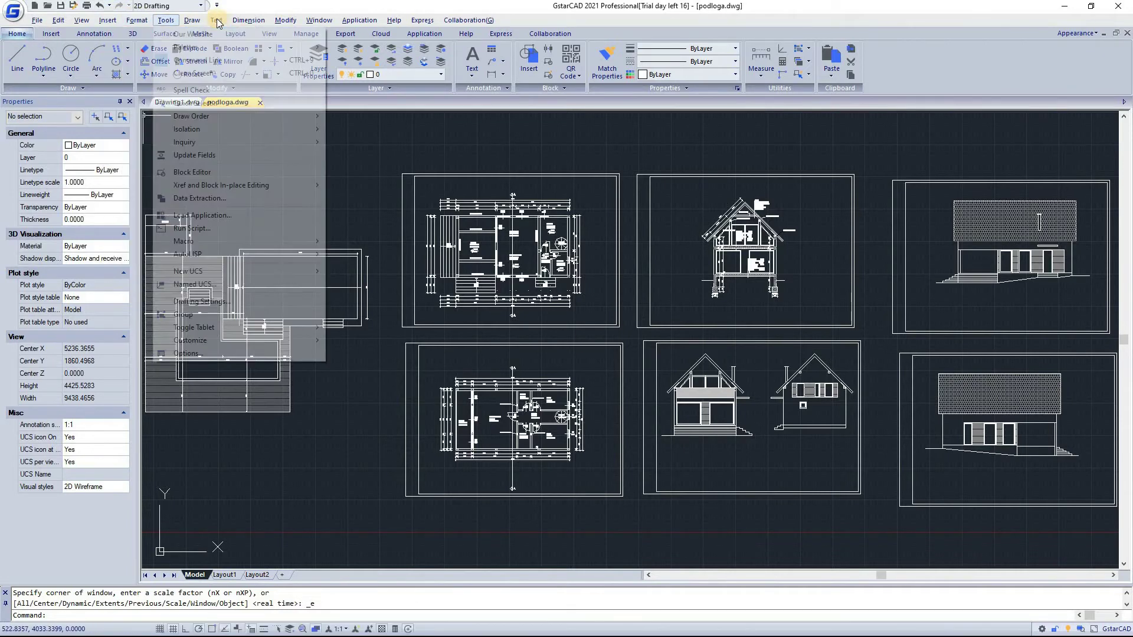
pyautogui.click(418, 137)
pyautogui.click(390, 150)
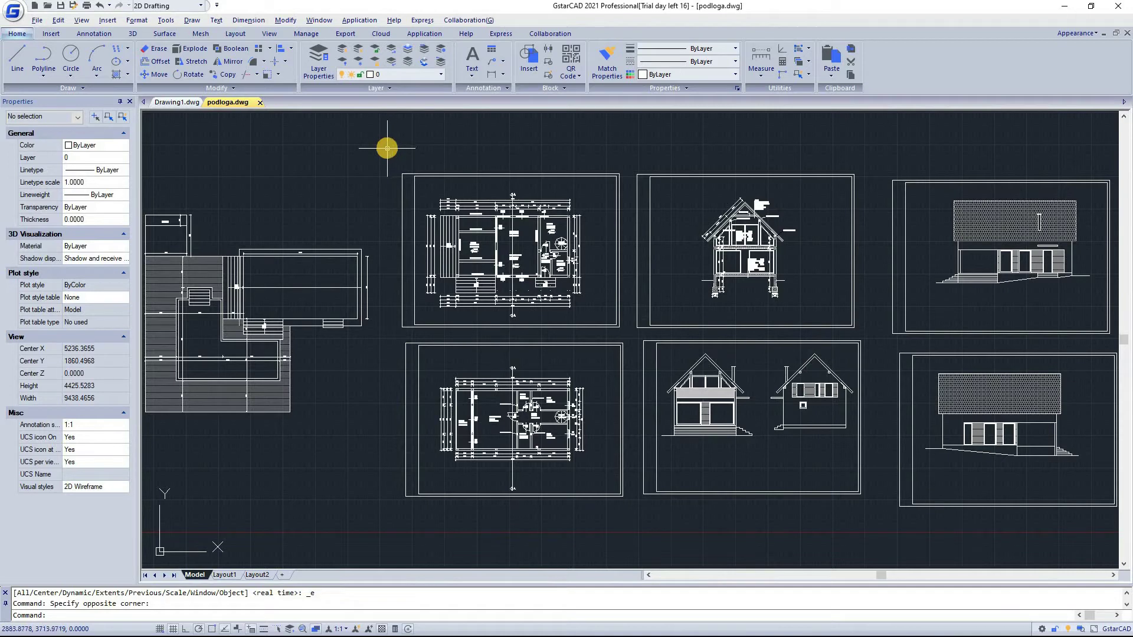
# Examine the commands grouped under File, Edit and Modify, closing each list without running a command
pyautogui.click(37, 21)
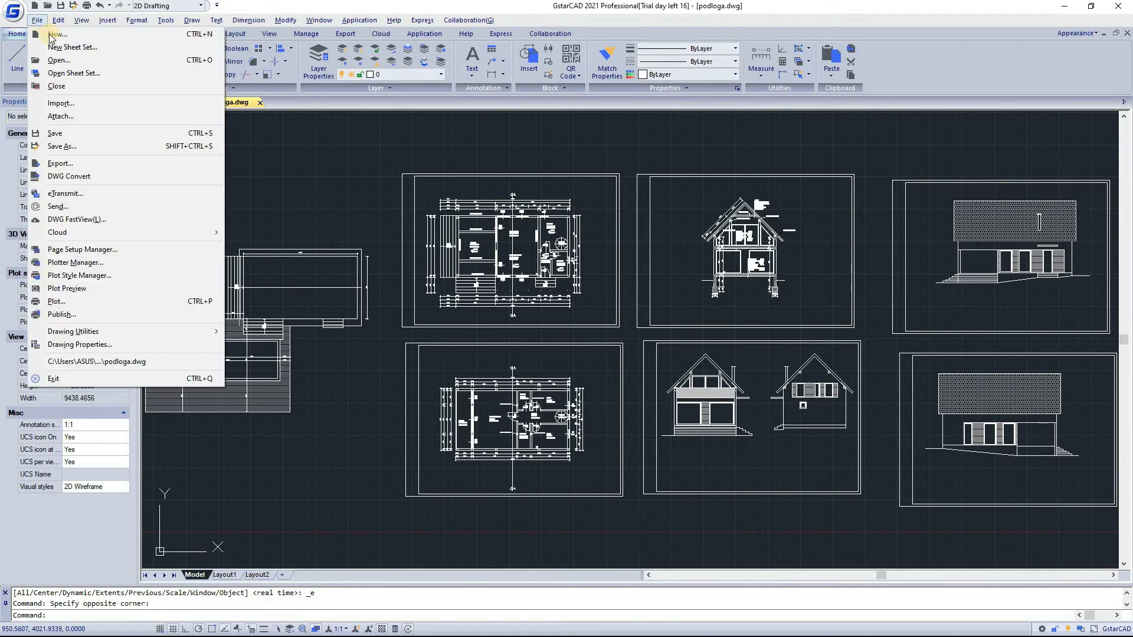
pyautogui.click(382, 312)
pyautogui.click(382, 311)
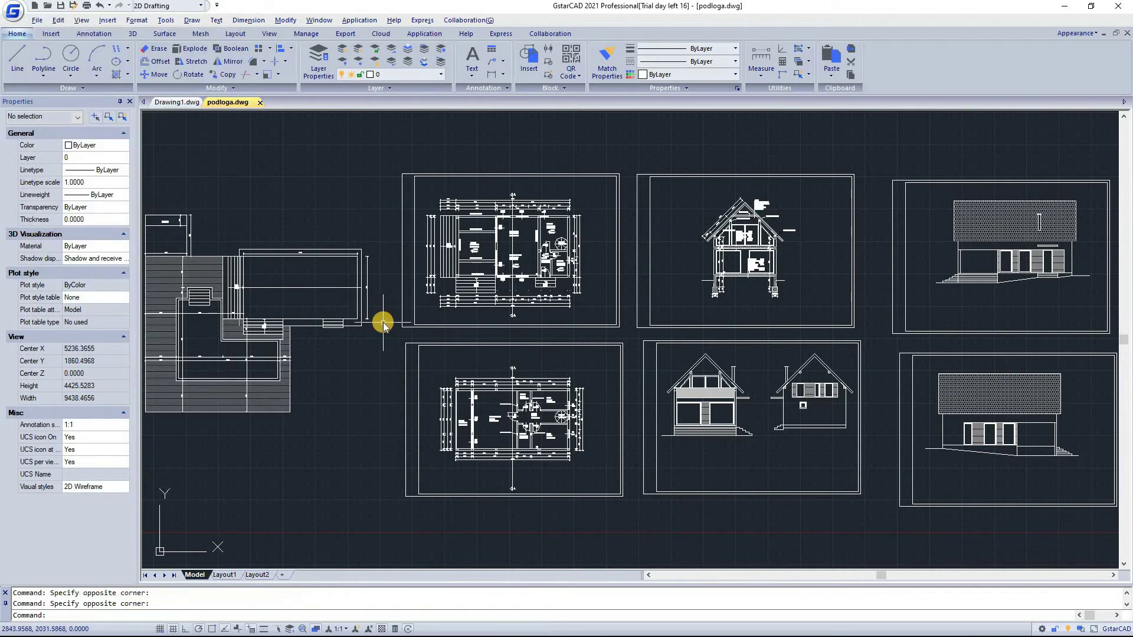
pyautogui.hotkey('alt', 'e')
pyautogui.click(378, 333)
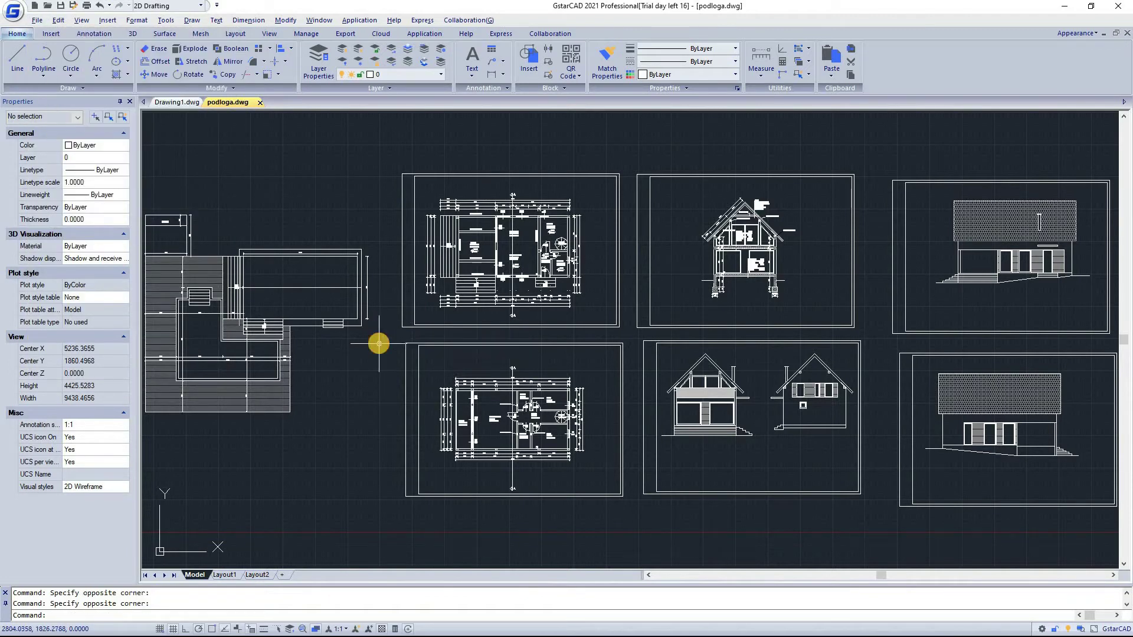
pyautogui.hotkey('alt', 'e')
pyautogui.press('Escape')
pyautogui.click(373, 361)
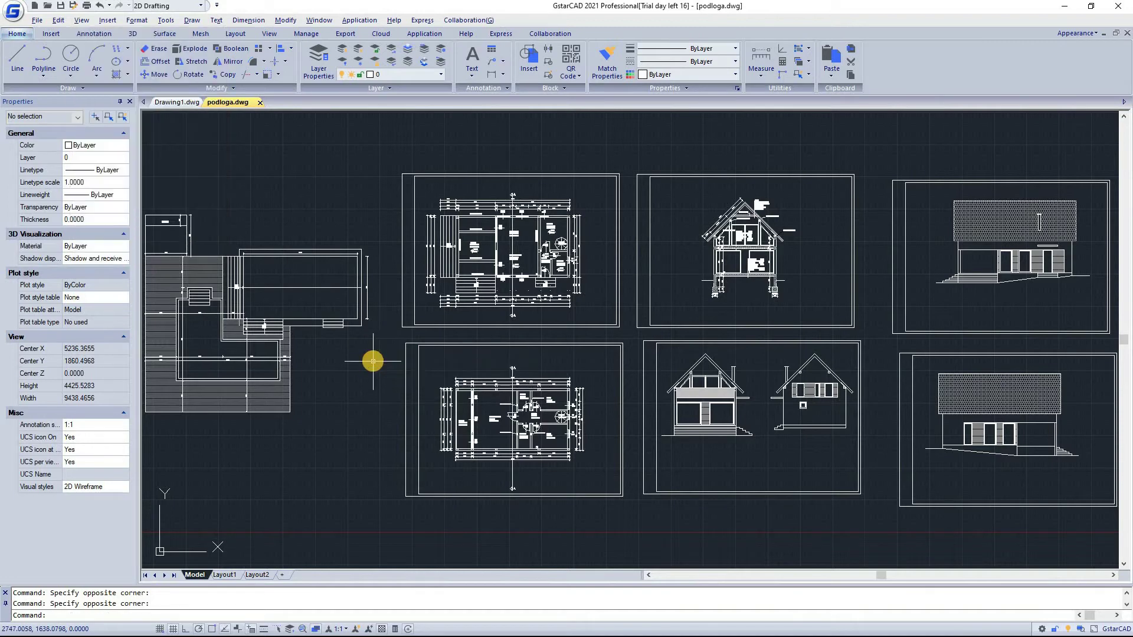
pyautogui.hotkey('alt', 'm')
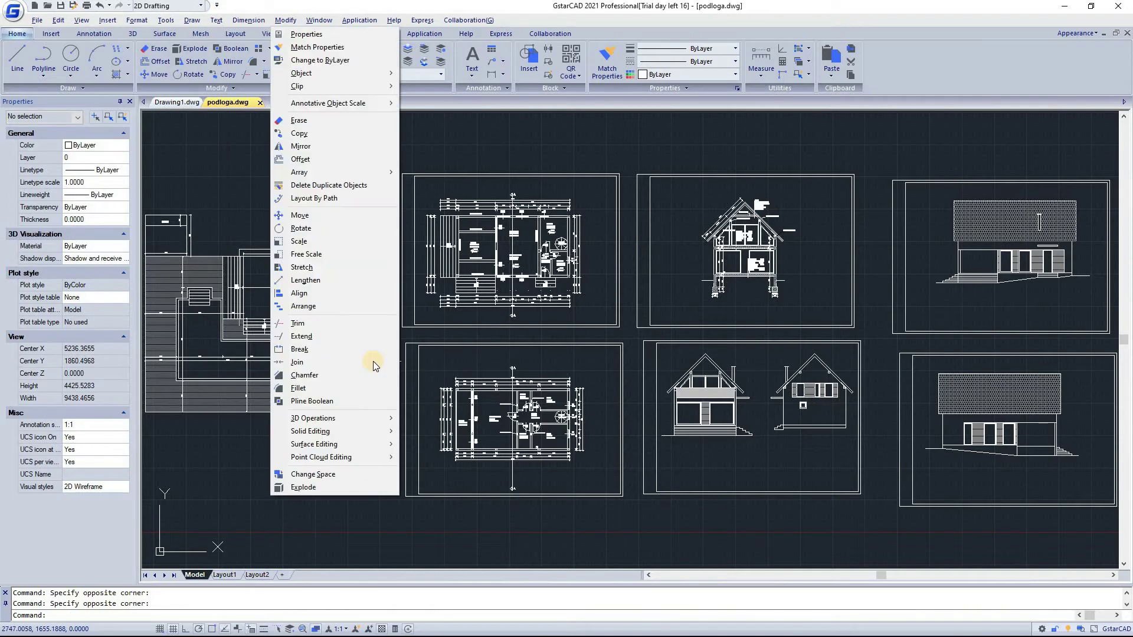
pyautogui.click(459, 330)
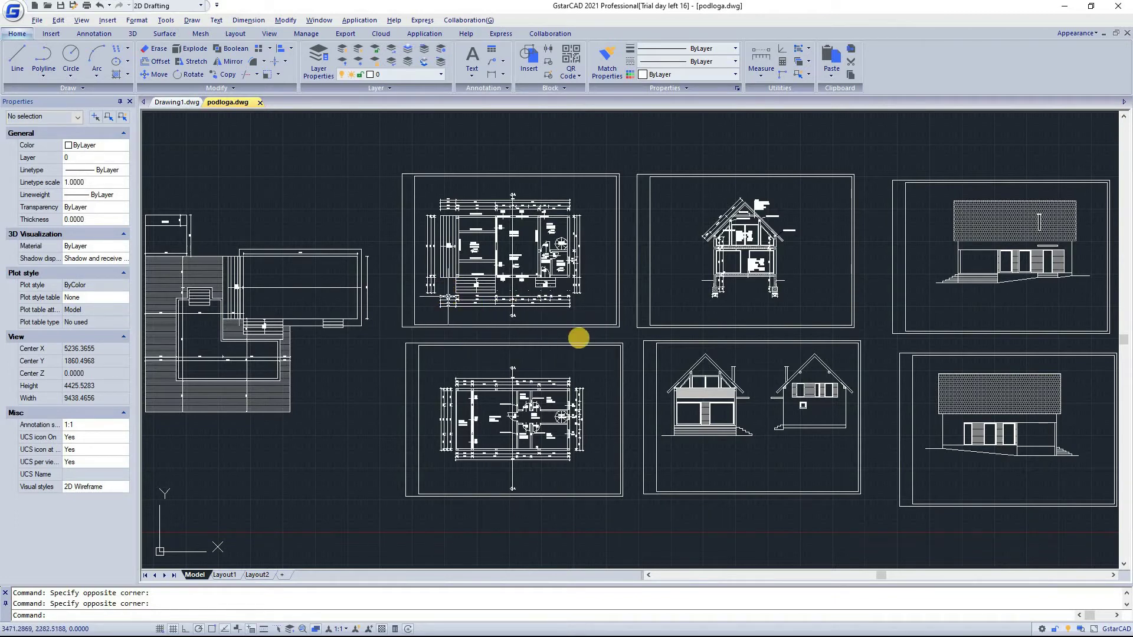
# Select the upper floor plan sheet with a crossing window and display the shortcut commands for the selection
pyautogui.click(627, 164)
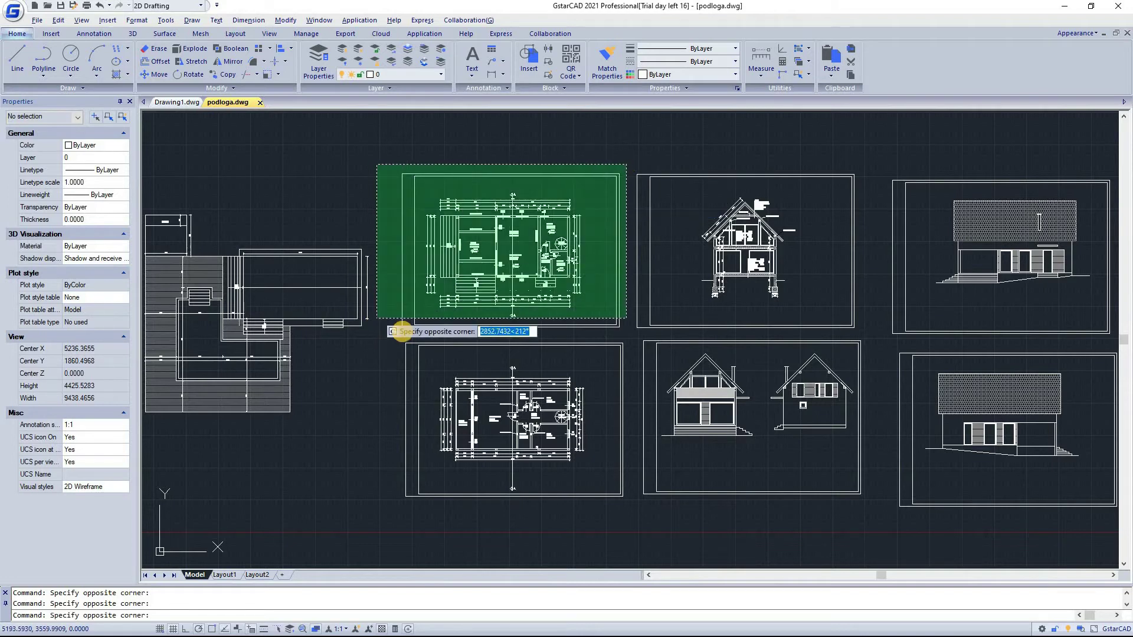
pyautogui.click(376, 325)
pyautogui.rightClick(459, 252)
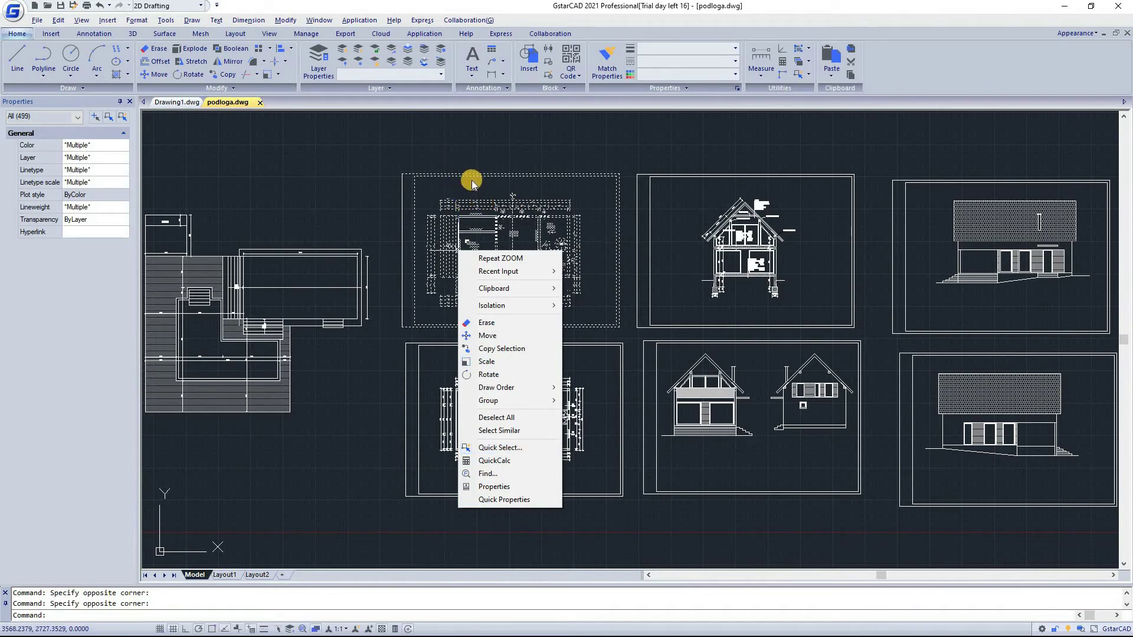
# Clear the floor plan selection and examine the shortcut commands available for Layout1, Layout2 and Model
pyautogui.press('Escape')
pyautogui.press('Escape')
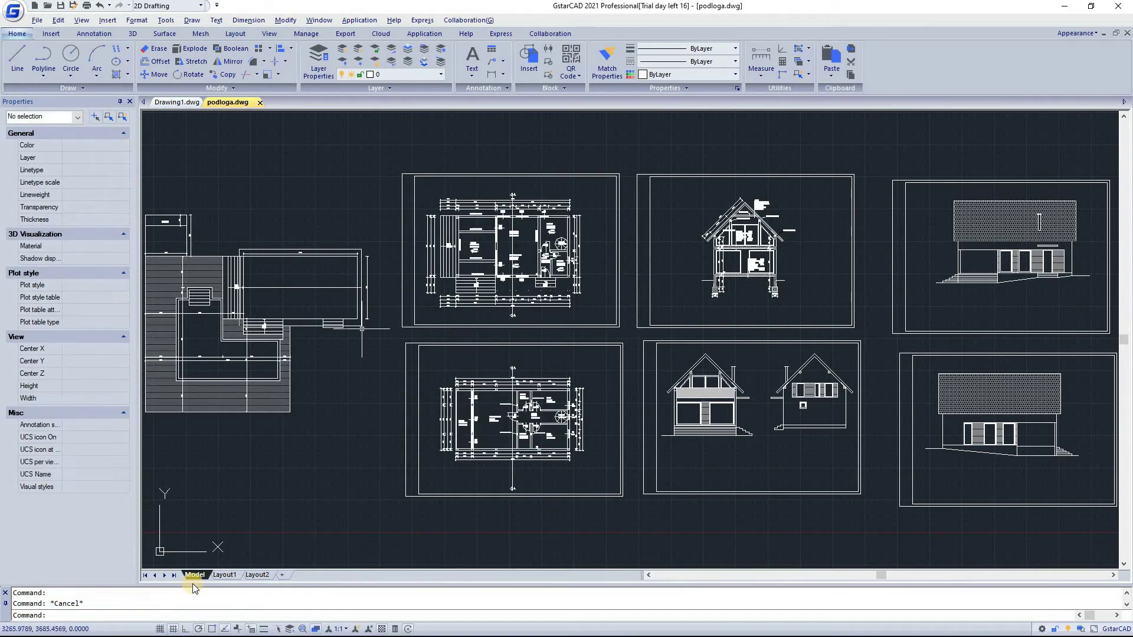
pyautogui.rightClick(223, 576)
pyautogui.rightClick(257, 576)
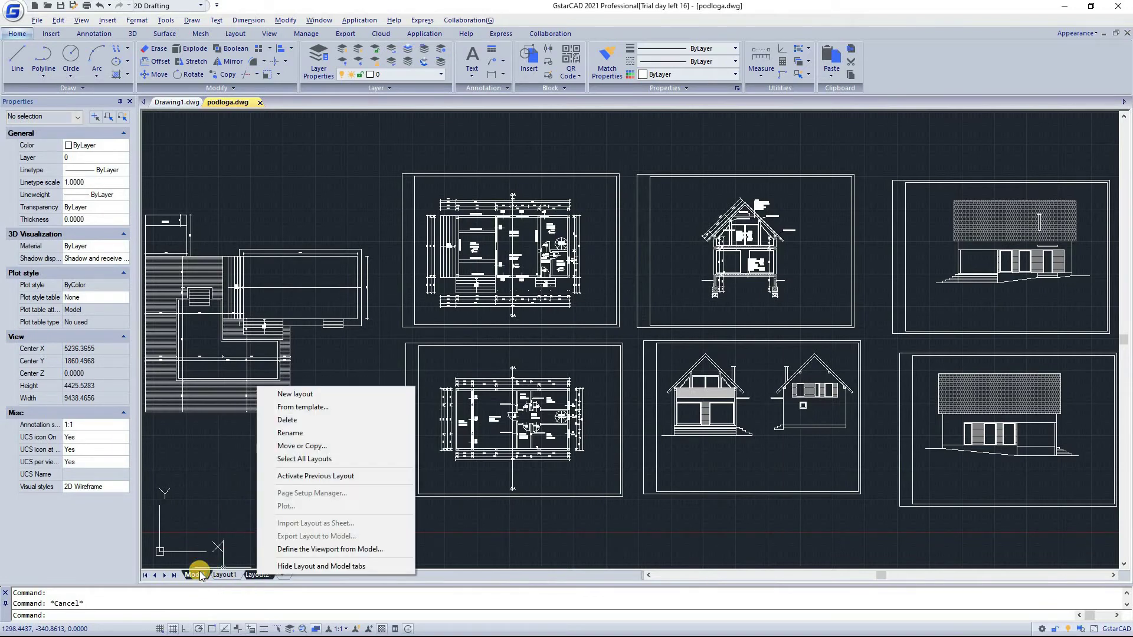
pyautogui.rightClick(210, 568)
# Examine the shortcut commands of the ribbon, the Properties palette heading and the empty drawing area without running any
pyautogui.click(905, 65)
pyautogui.rightClick(905, 65)
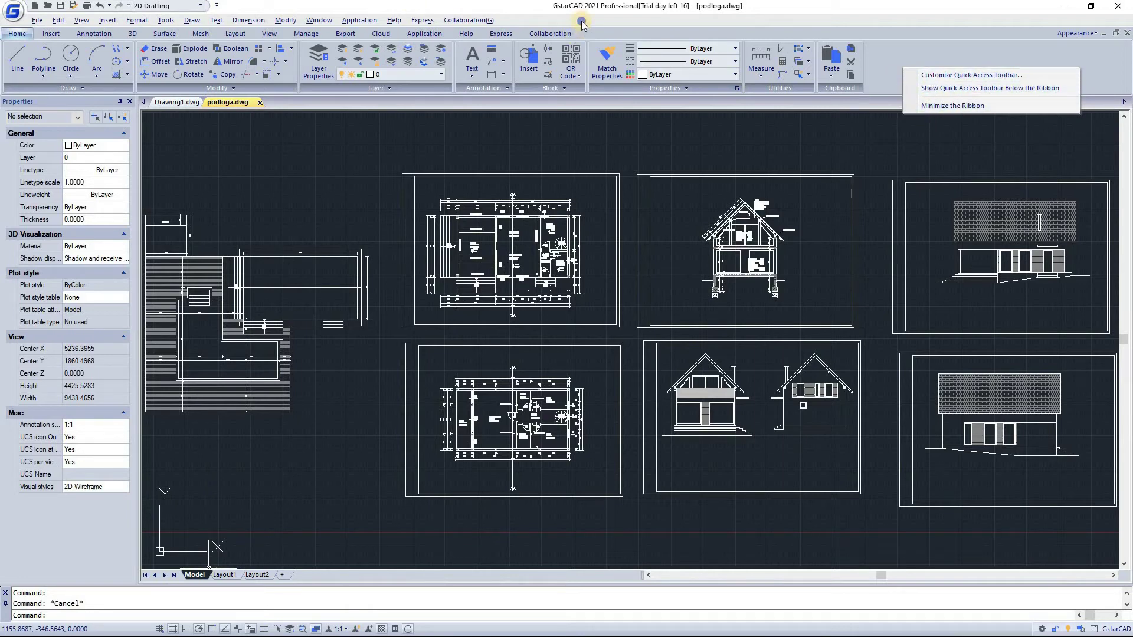
pyautogui.rightClick(582, 24)
pyautogui.rightClick(924, 77)
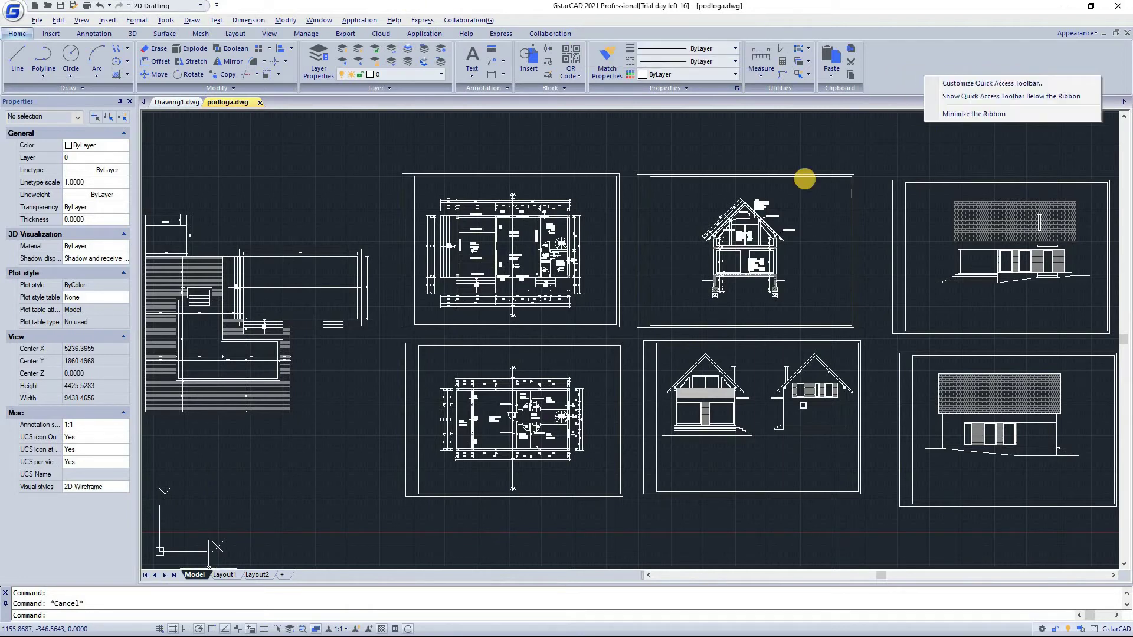
pyautogui.click(33, 105)
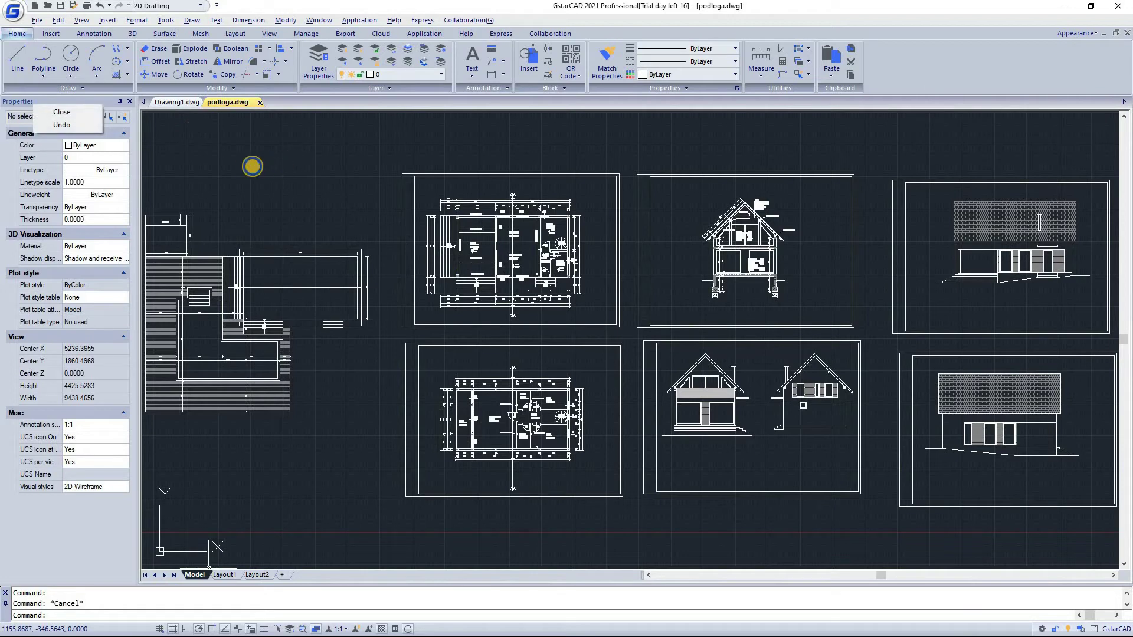
pyautogui.rightClick(265, 168)
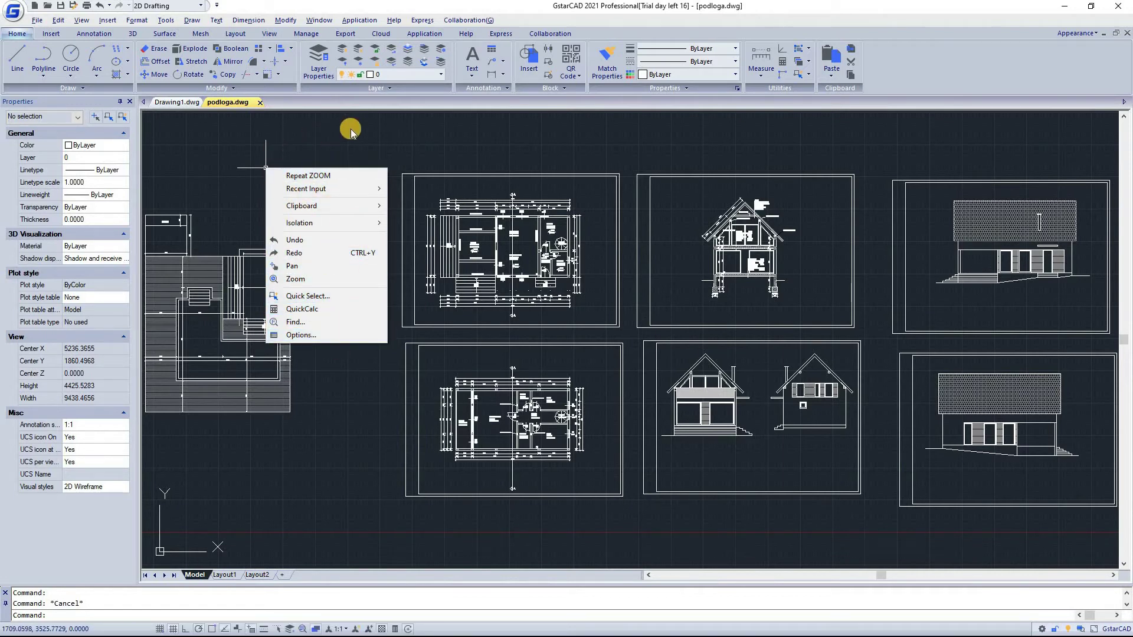
pyautogui.click(297, 142)
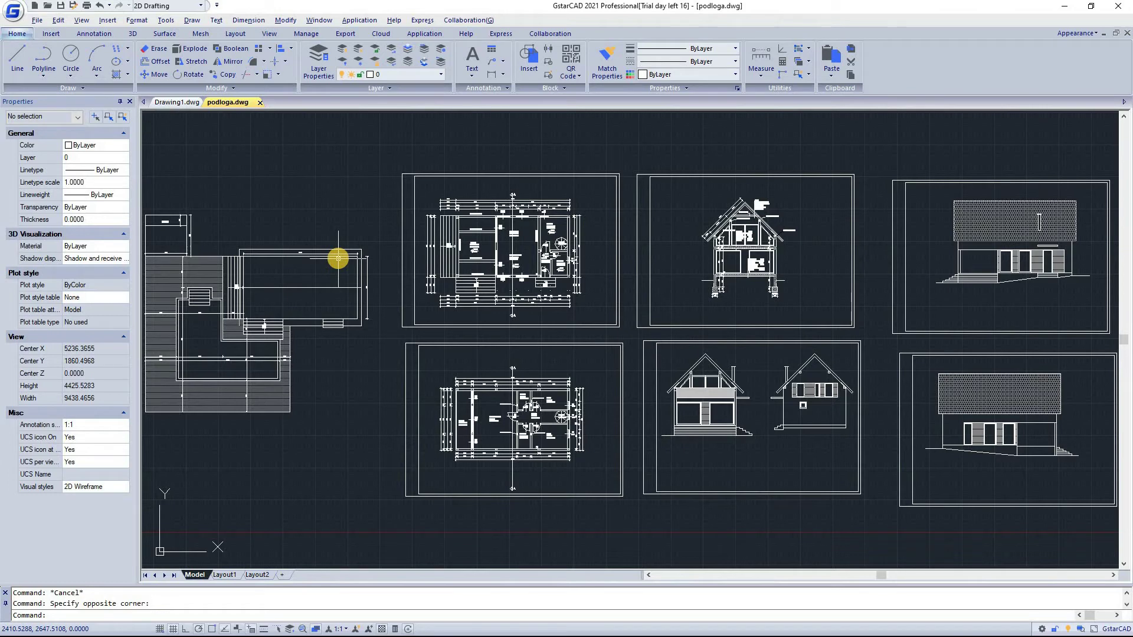
# Run CUSTACC, widen the Button column and review the list of existing keyboard shortcuts
pyautogui.write('CUS')
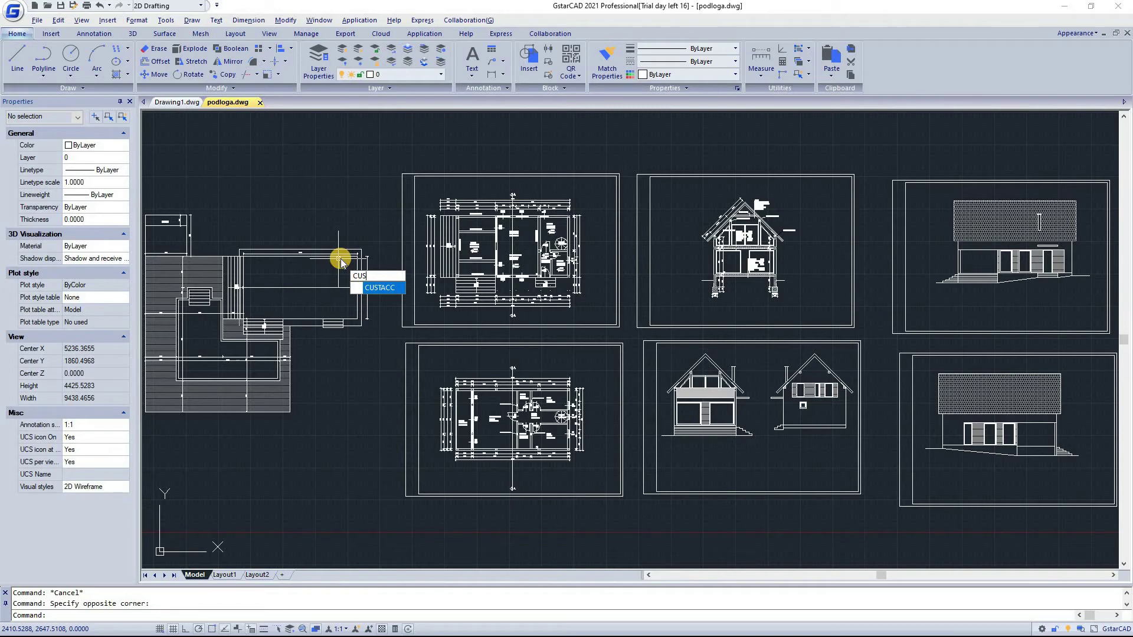
pyautogui.press('Return')
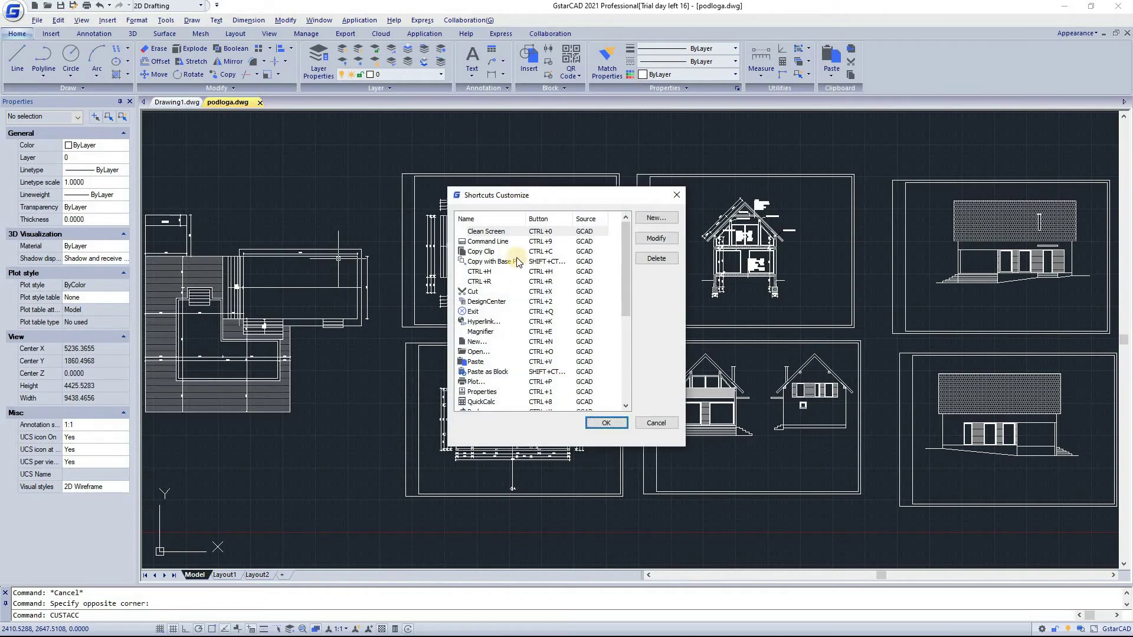
pyautogui.scroll(-6, 507, 266)
pyautogui.scroll(6, 484, 301)
pyautogui.scroll(-5, 590, 378)
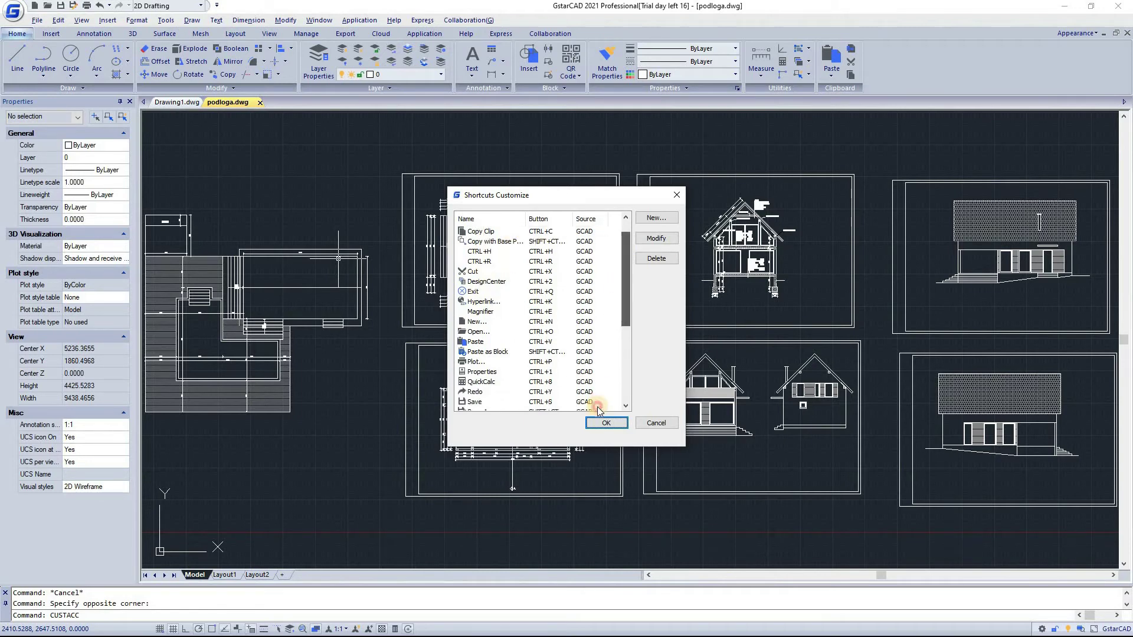
pyautogui.scroll(5, 531, 245)
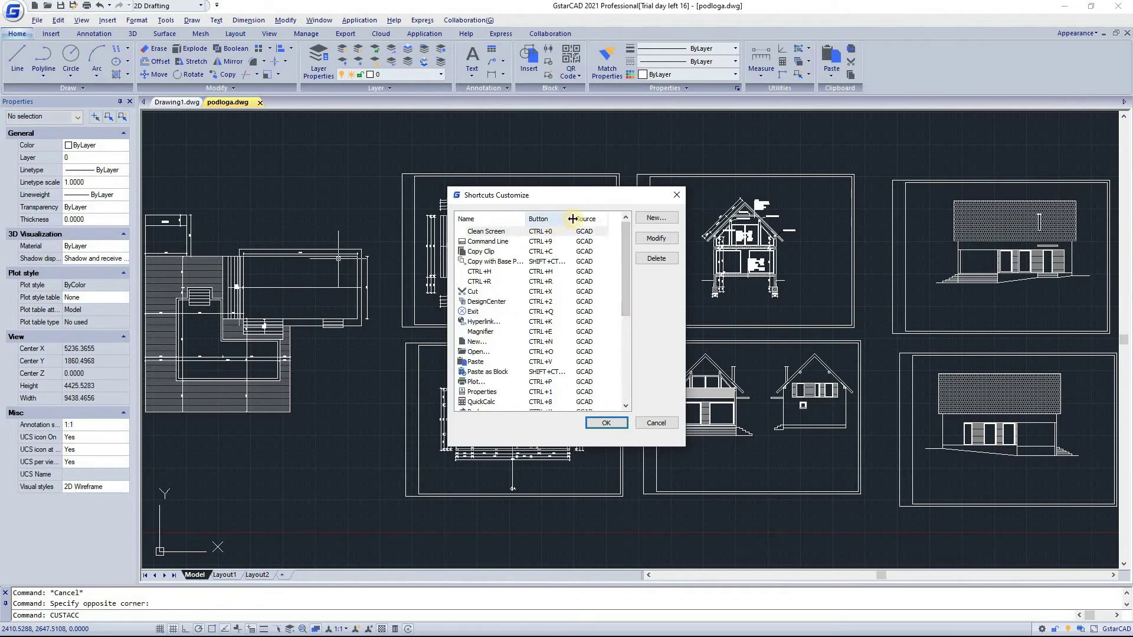
pyautogui.moveTo(585, 219); pyautogui.dragTo(580, 220)
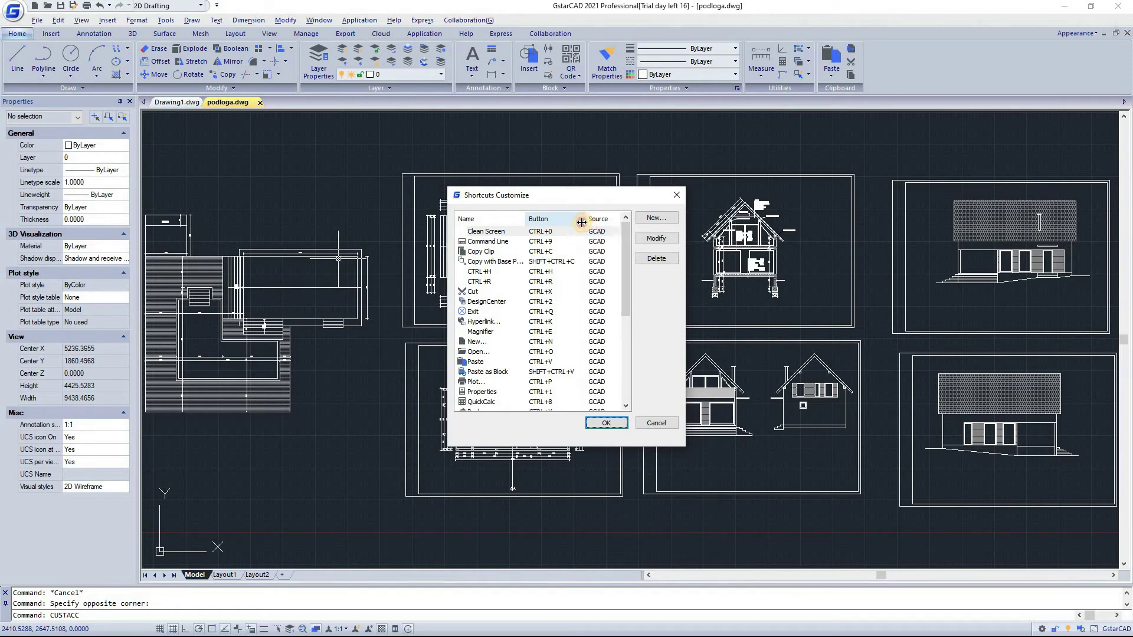
pyautogui.click(481, 231)
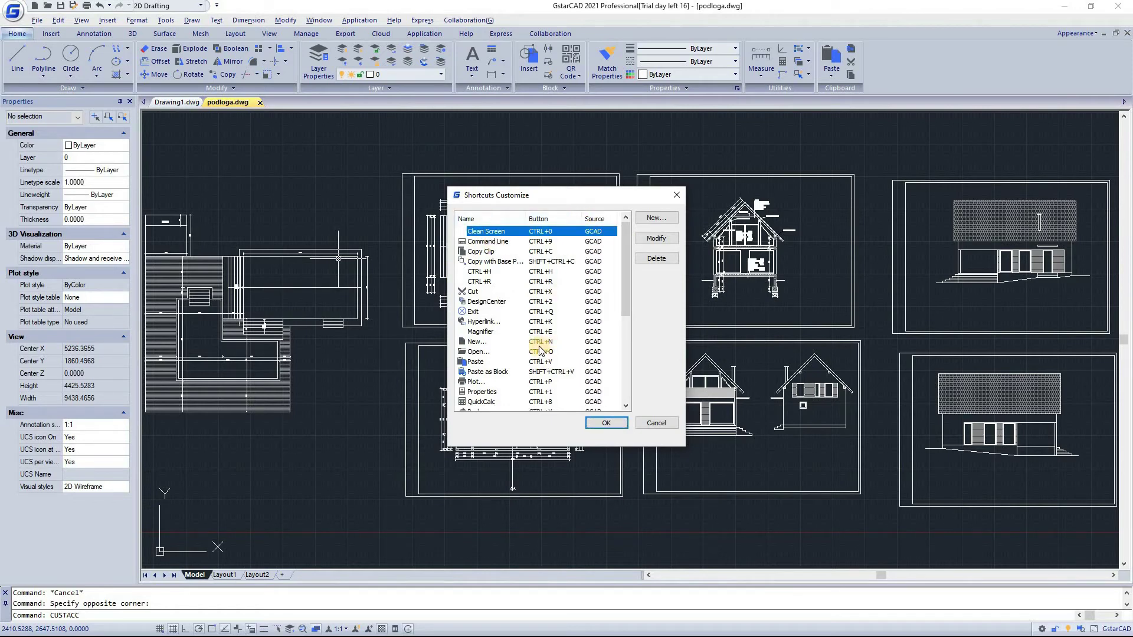
pyautogui.scroll(-5, 540, 349)
pyautogui.scroll(5, 541, 350)
# Start a new keyboard shortcut and browse the available commands, including the Edit category
pyautogui.click(655, 222)
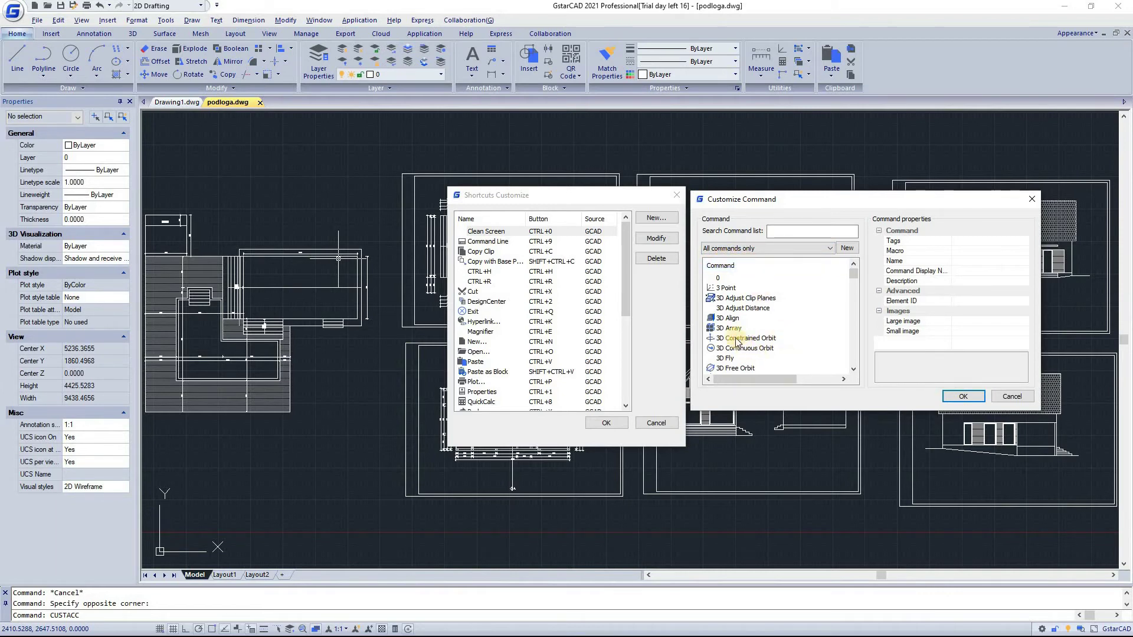
pyautogui.scroll(-10, 796, 304)
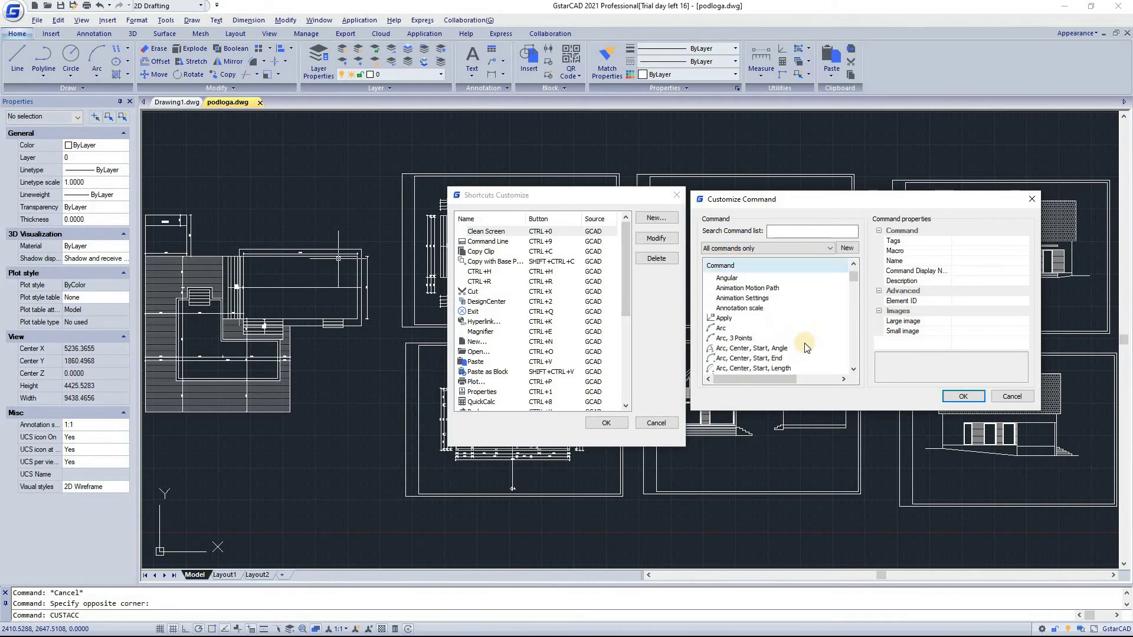
pyautogui.scroll(-4, 792, 278)
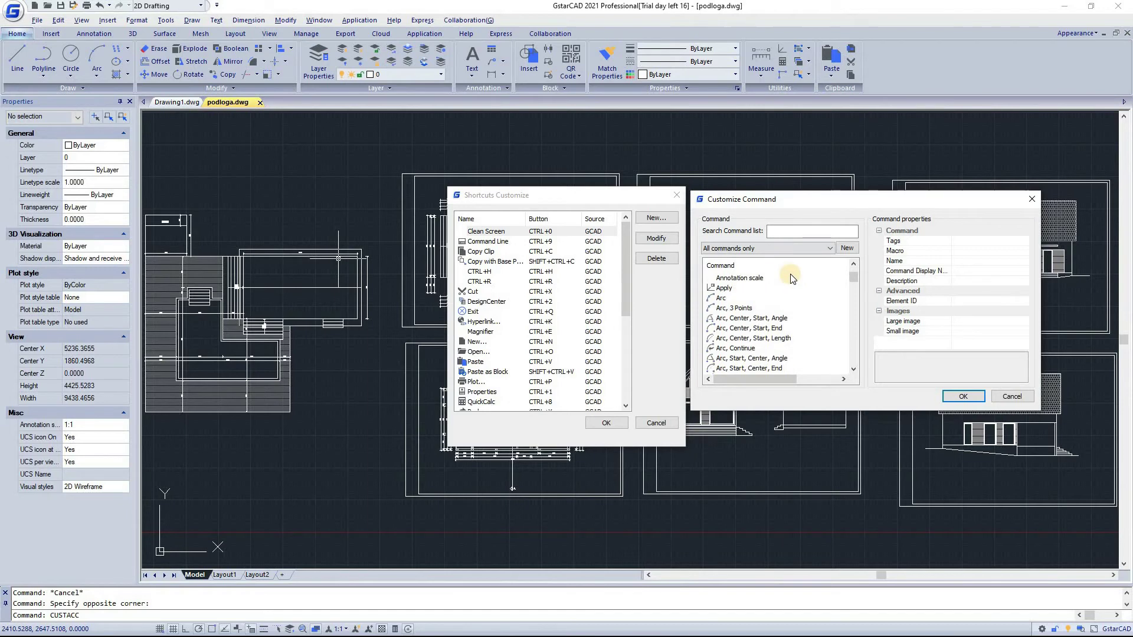
pyautogui.click(798, 232)
pyautogui.click(809, 249)
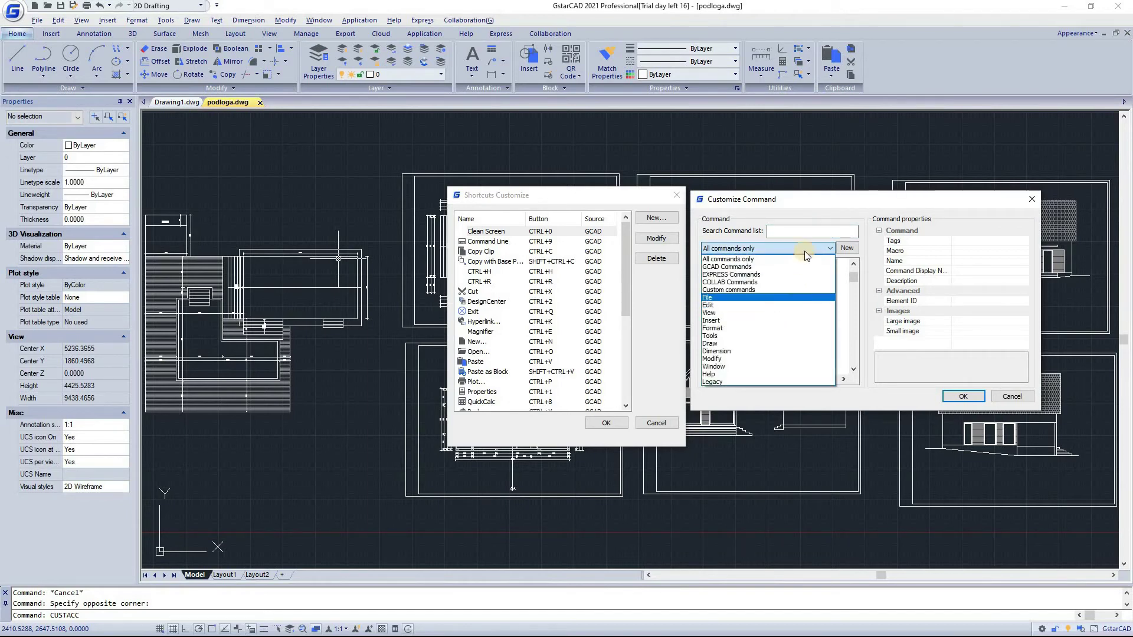
pyautogui.click(784, 304)
pyautogui.click(785, 249)
pyautogui.click(779, 305)
pyautogui.click(790, 248)
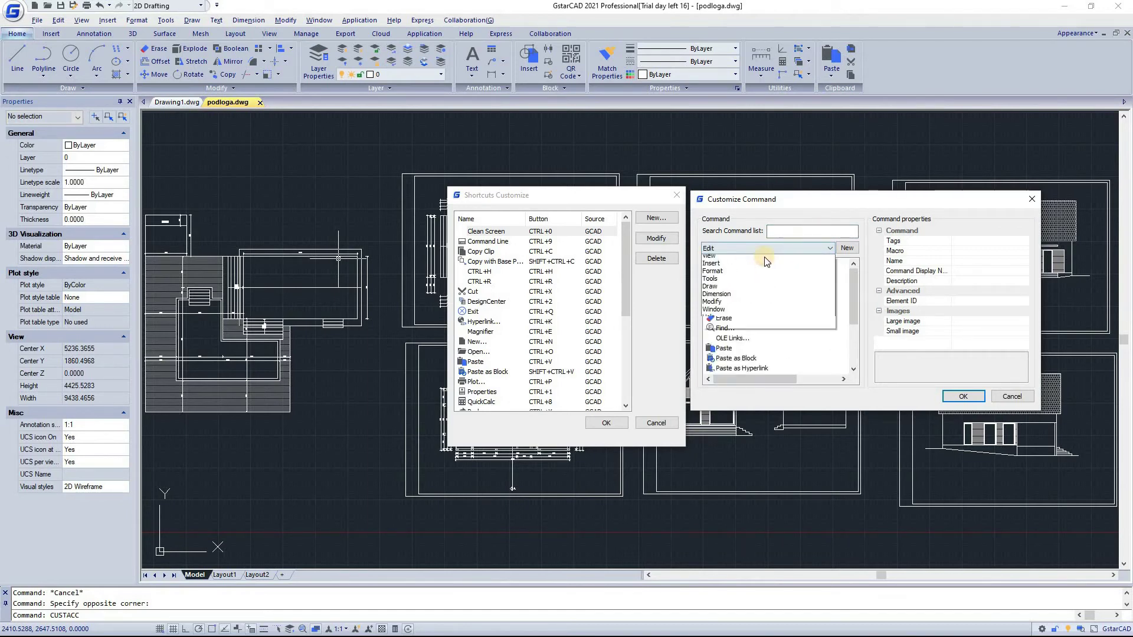
# Search all commands for TRIM and select the TRIM command for the new shortcut
pyautogui.click(795, 231)
pyautogui.click(799, 232)
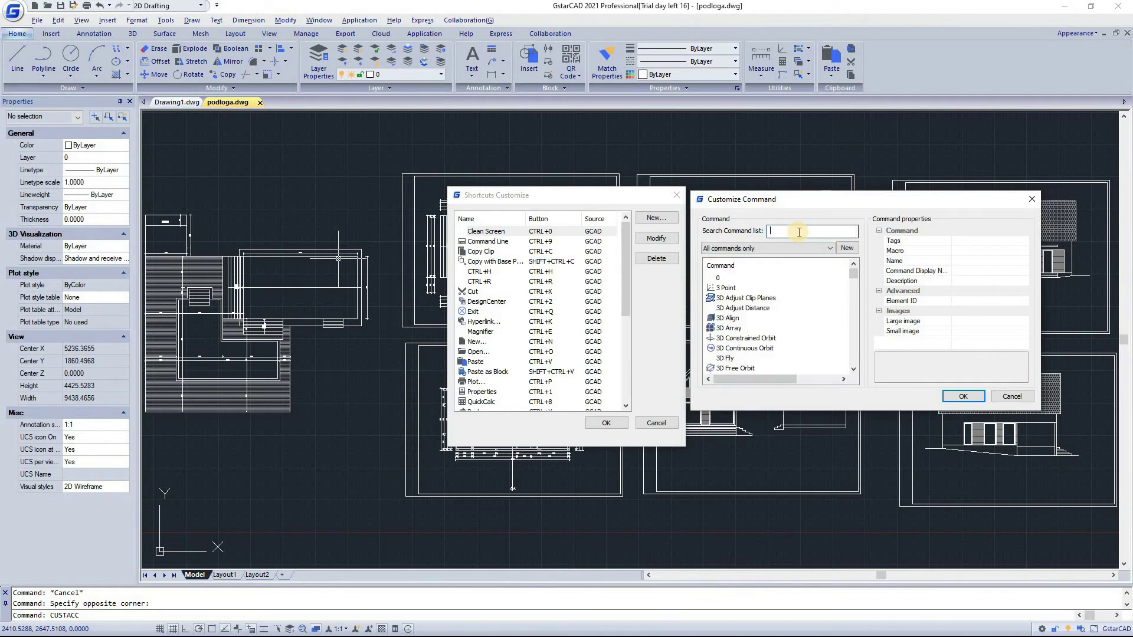
pyautogui.write('TRIP')
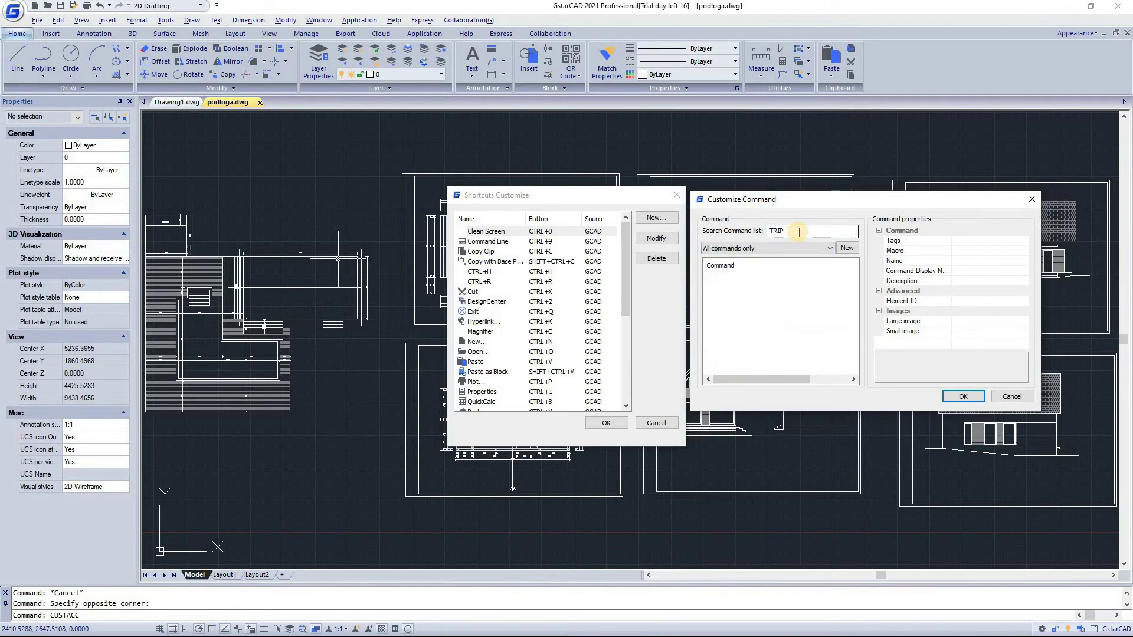
pyautogui.press('BackSpace')
pyautogui.press('BackSpace')
pyautogui.press('BackSpace')
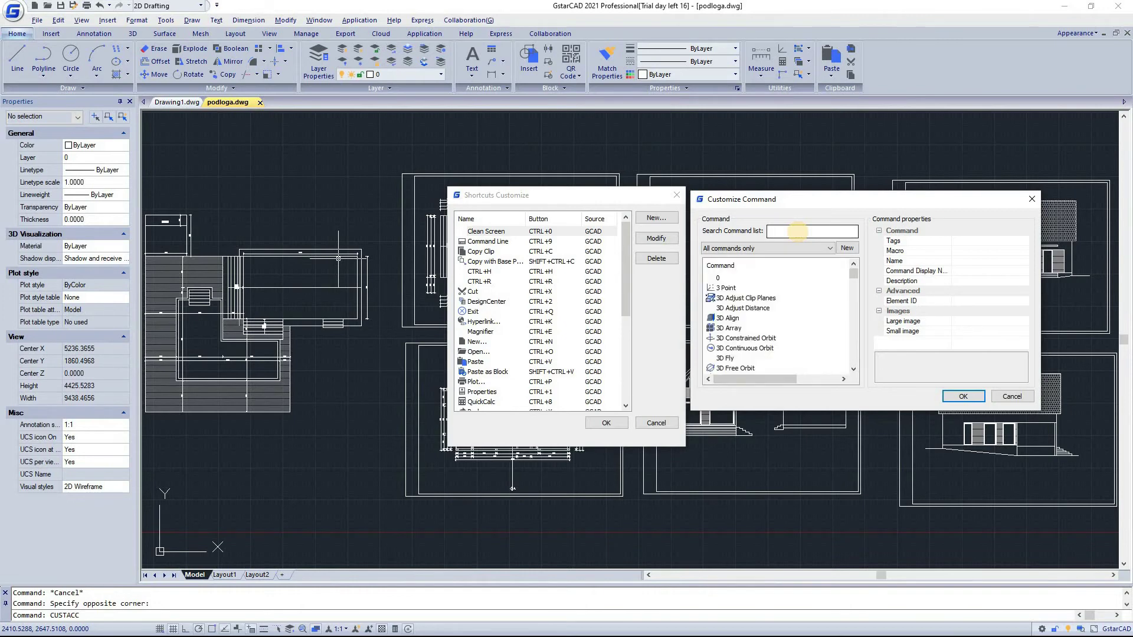
pyautogui.write('TRIM')
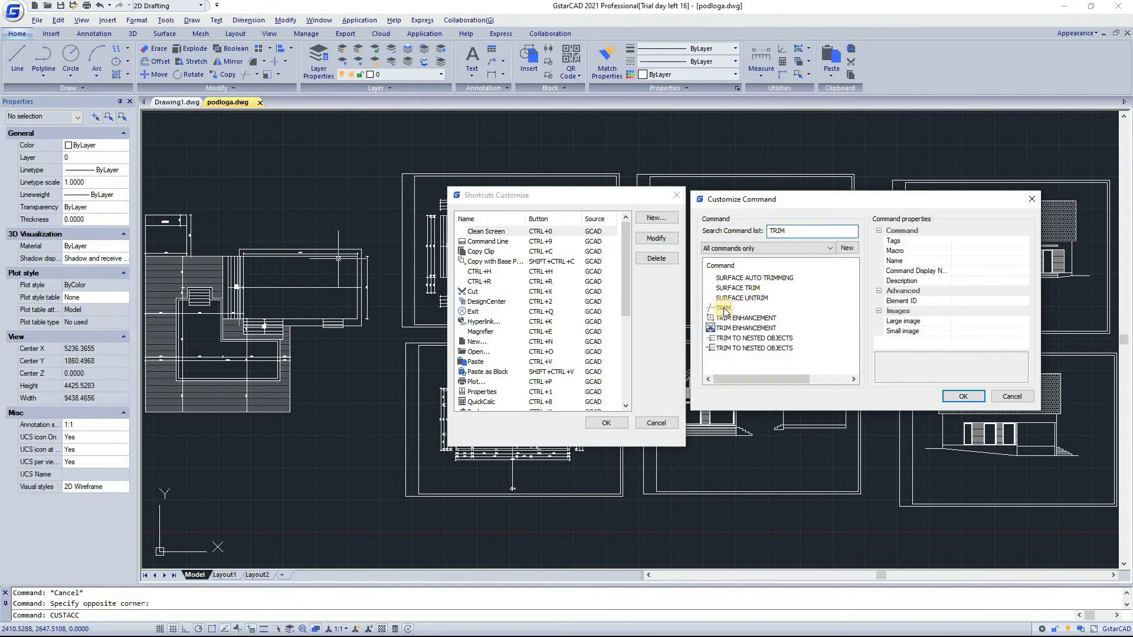
pyautogui.click(726, 308)
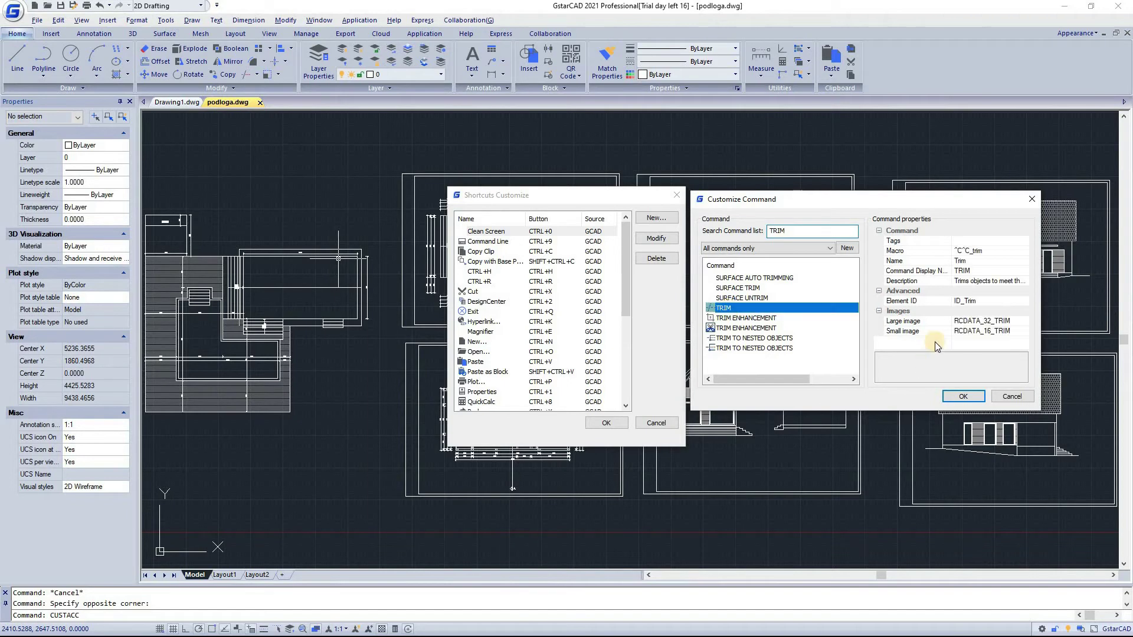
# Assign ALT+T to the Trim command, select its entry in the shortcut list and accept the customized shortcuts
pyautogui.click(963, 396)
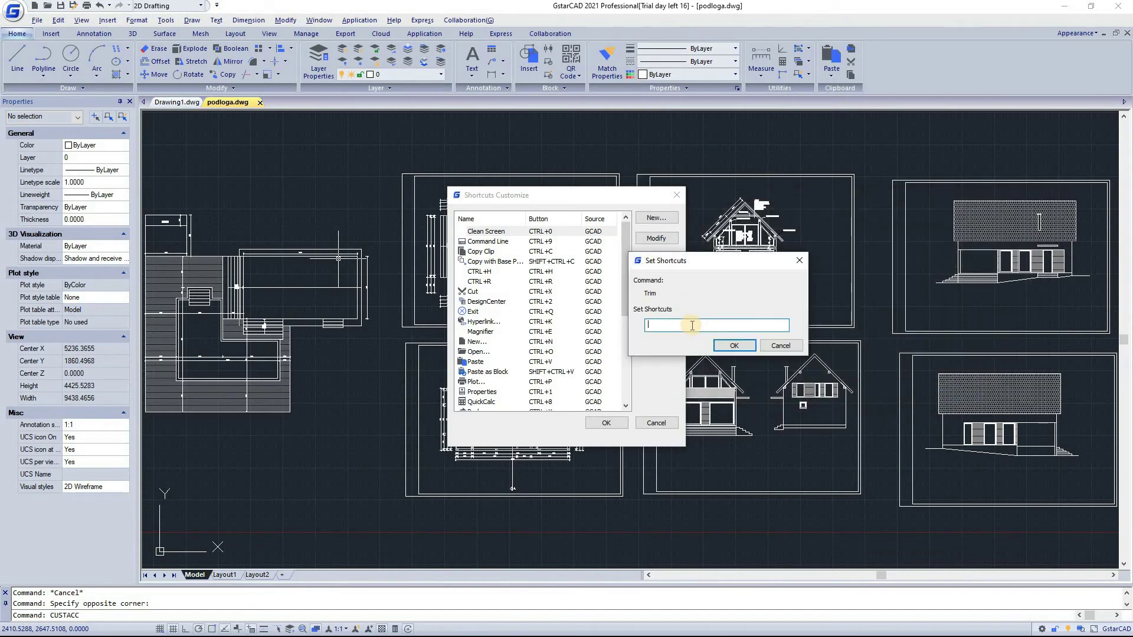
pyautogui.hotkey('alt', 't')
pyautogui.click(734, 346)
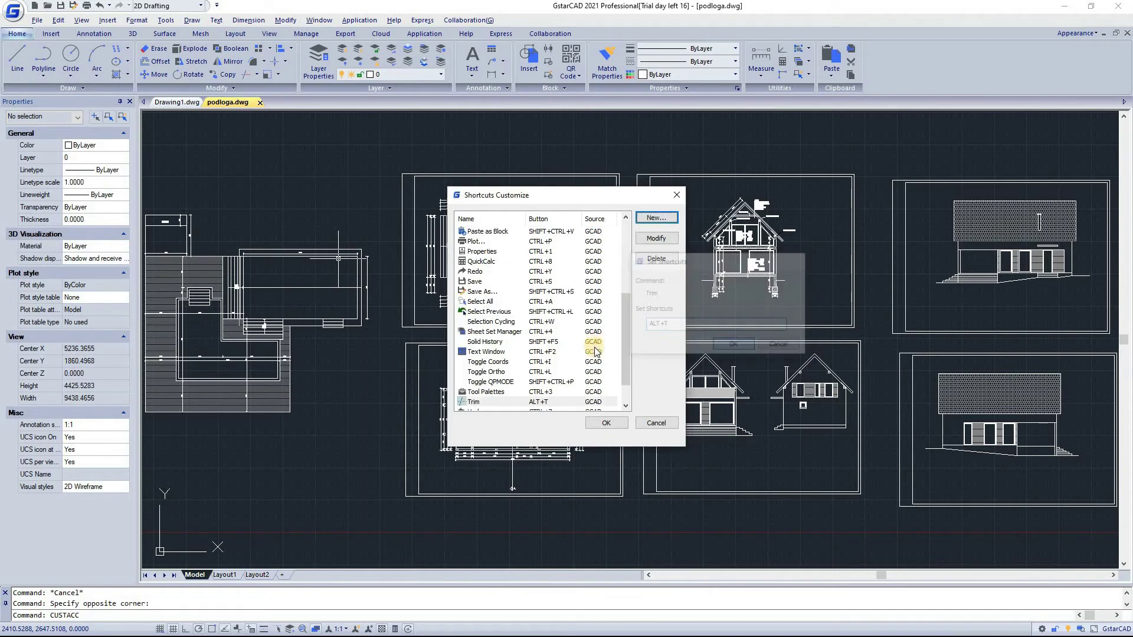
pyautogui.scroll(-5, 583, 400)
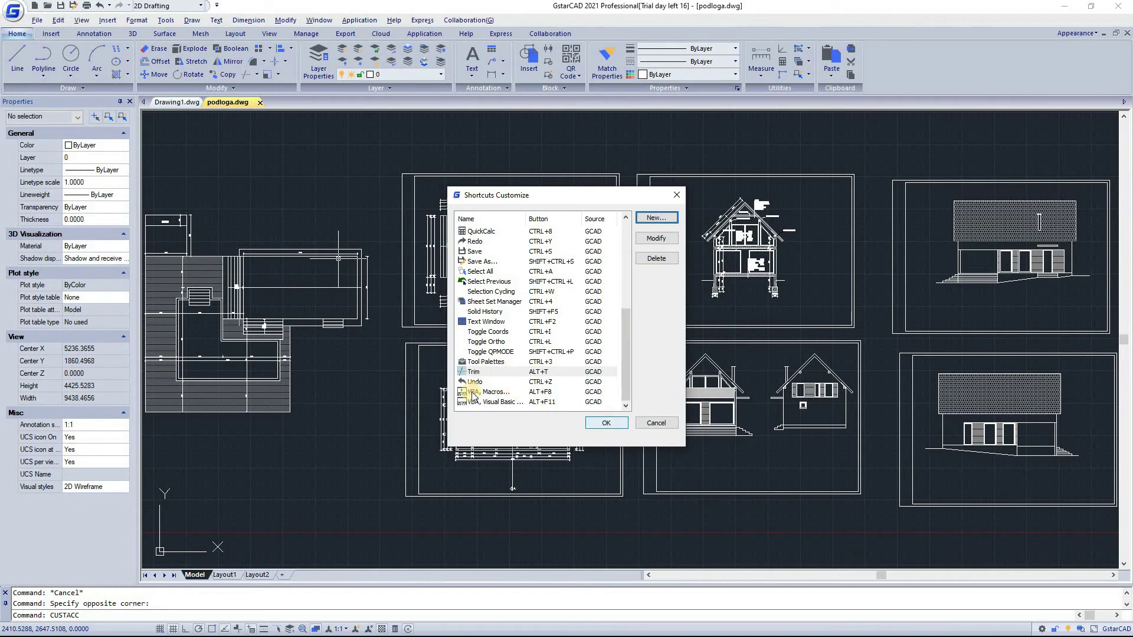
pyautogui.click(472, 372)
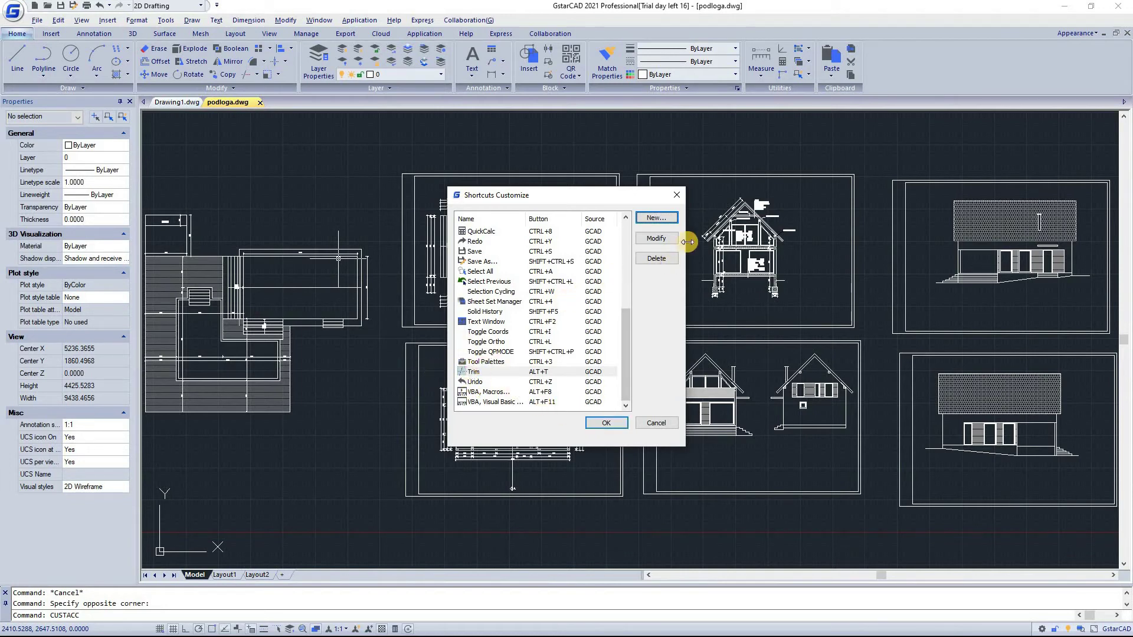
pyautogui.click(671, 259)
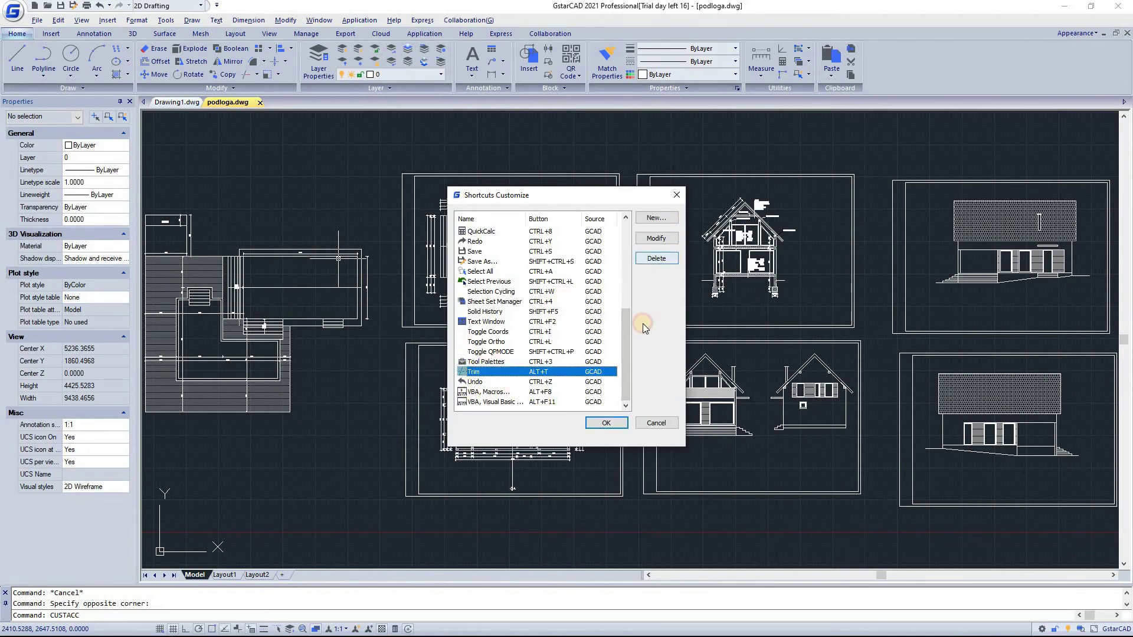
pyautogui.click(601, 421)
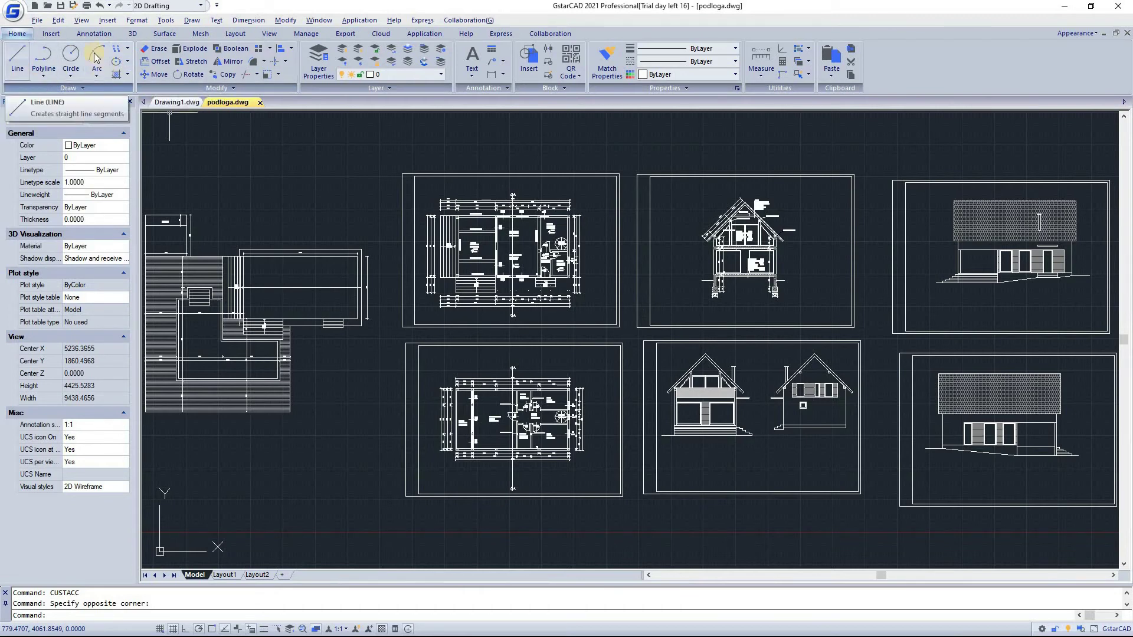
# Examine the additional commands in the Home ribbon's Layer, Block, Annotation and Modify groups
pyautogui.click(198, 34)
pyautogui.scroll(5, 49, 37)
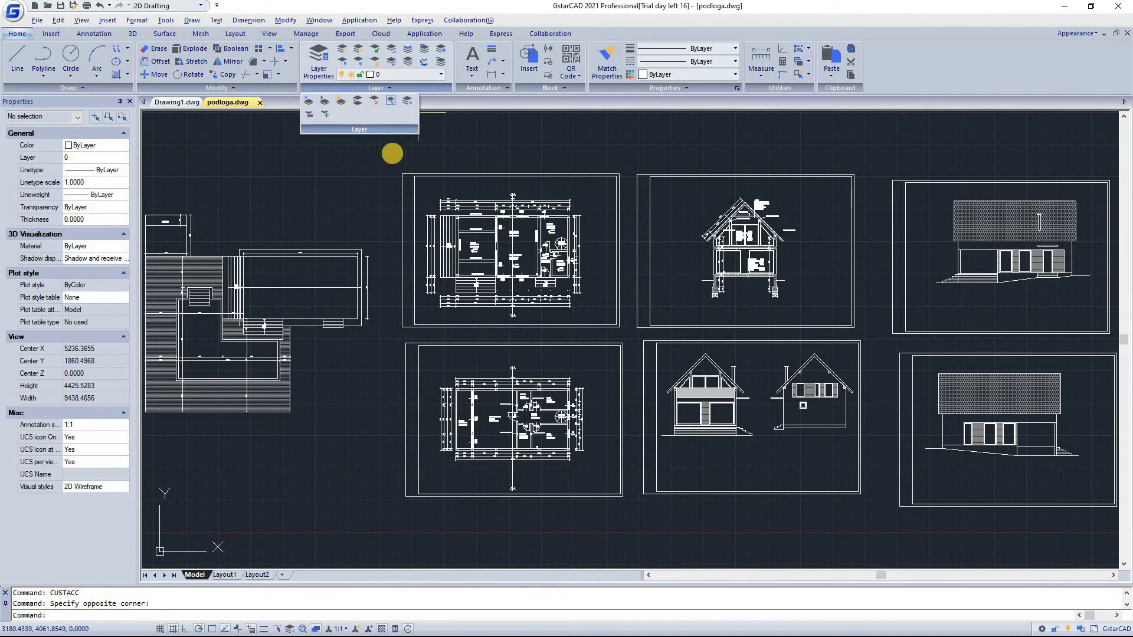
pyautogui.click(548, 88)
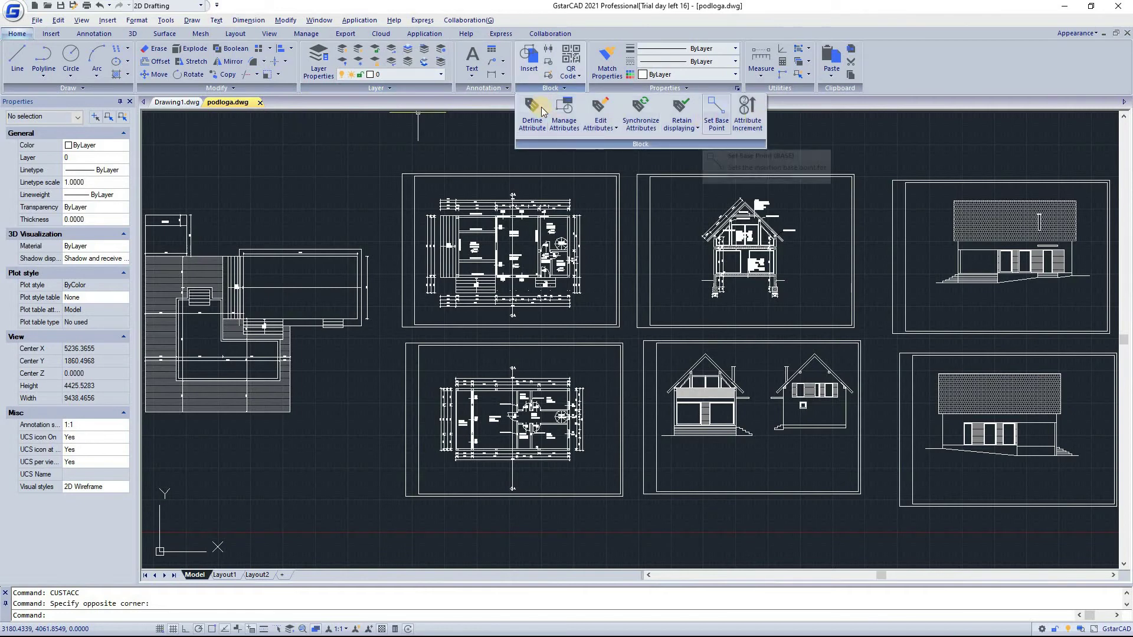
pyautogui.click(485, 88)
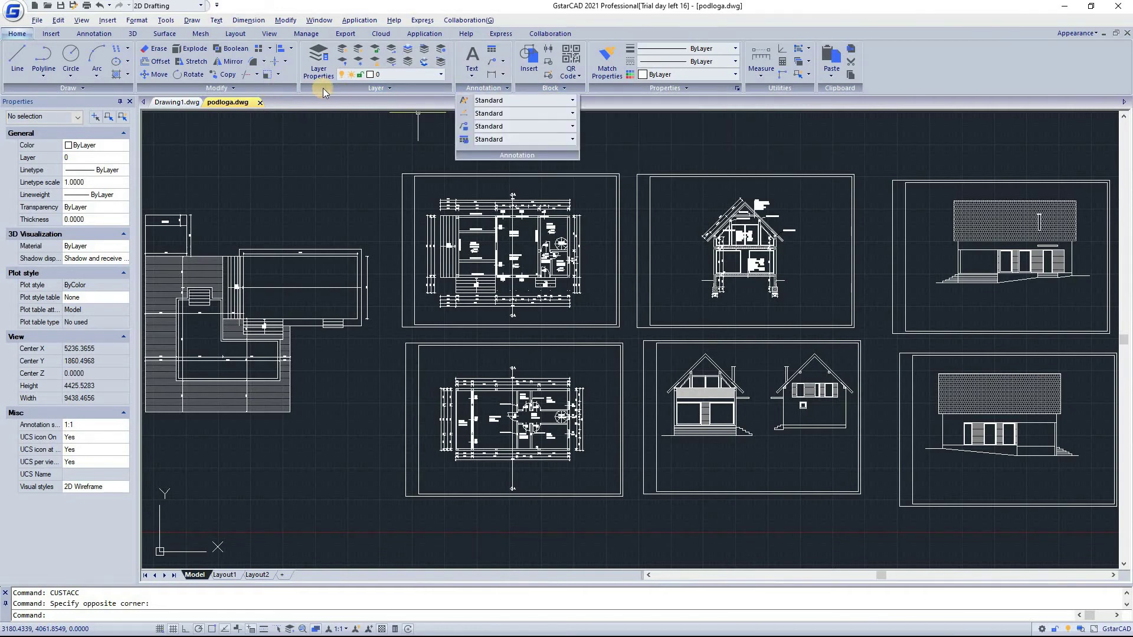
pyautogui.click(271, 88)
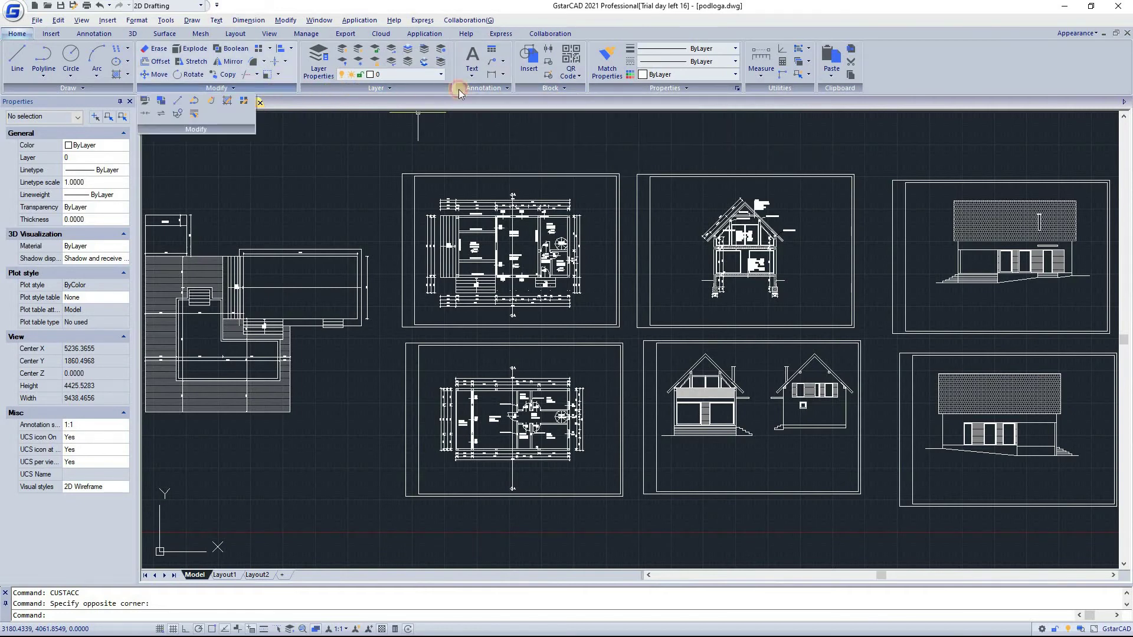
pyautogui.click(706, 89)
pyautogui.click(775, 88)
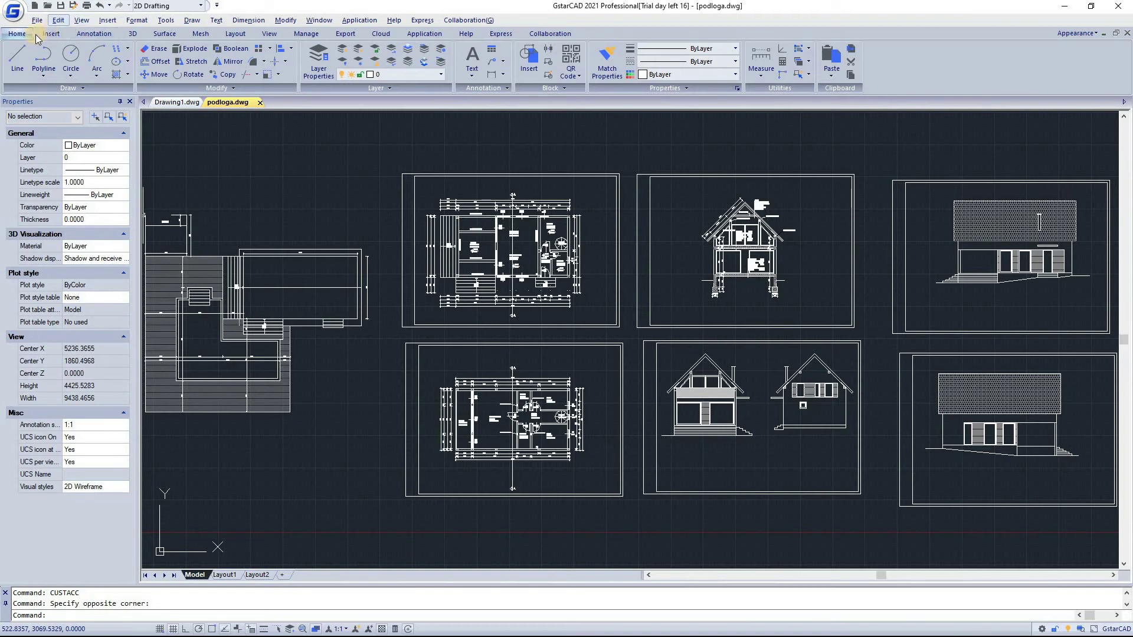
# Review the ribbon's Insert, 3D and View command sets, among others, and return to the Home commands
pyautogui.click(93, 33)
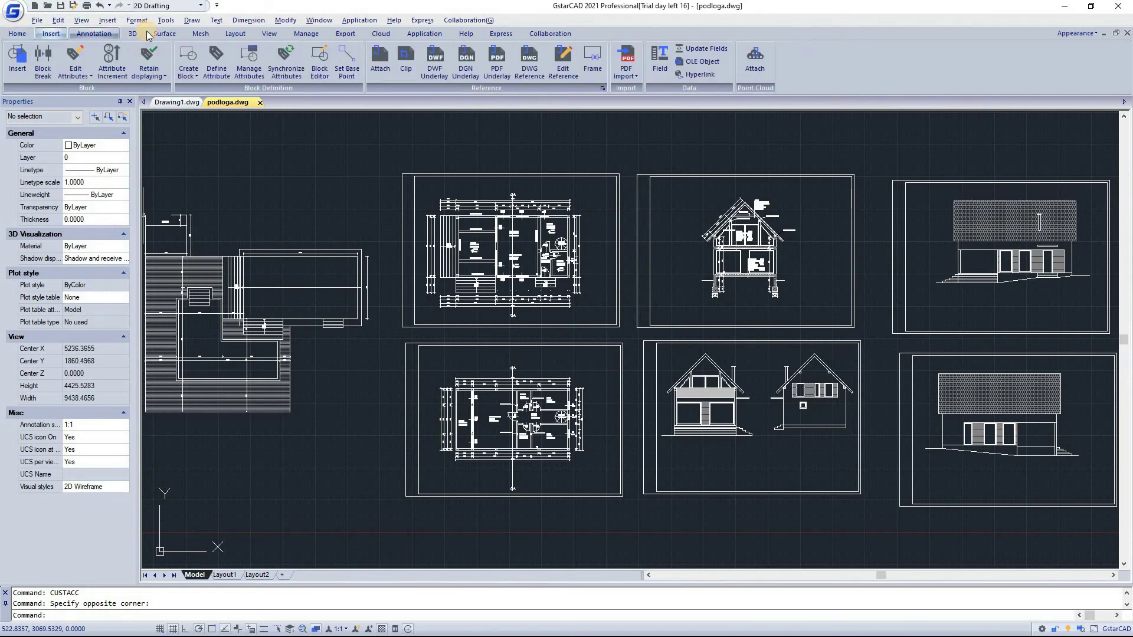
pyautogui.click(201, 33)
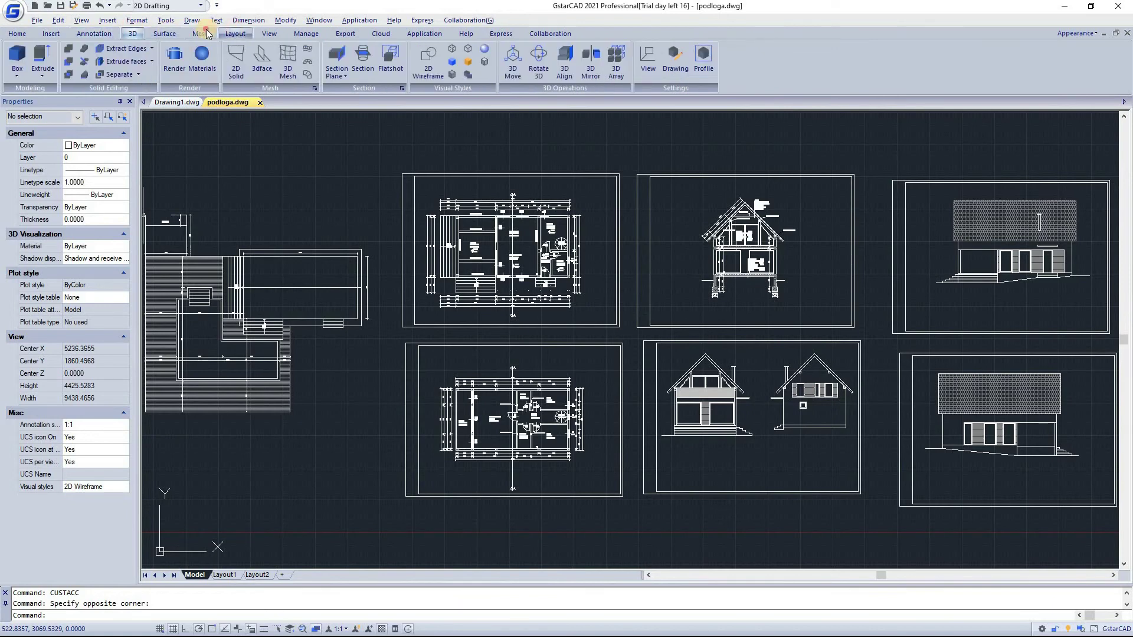
pyautogui.click(239, 33)
pyautogui.click(269, 34)
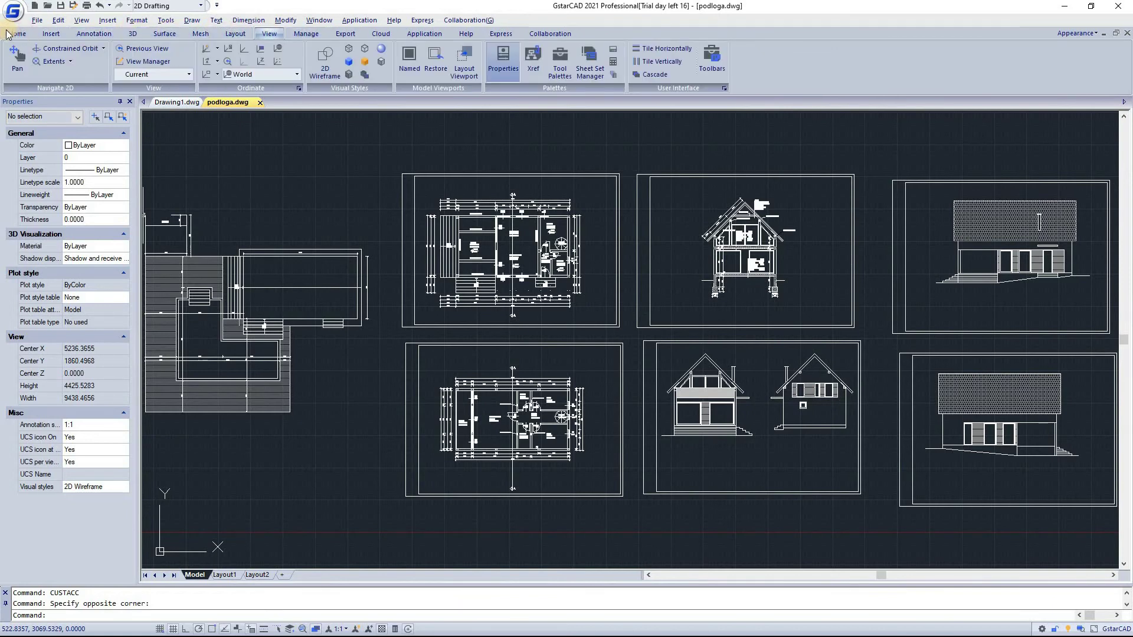
pyautogui.click(16, 34)
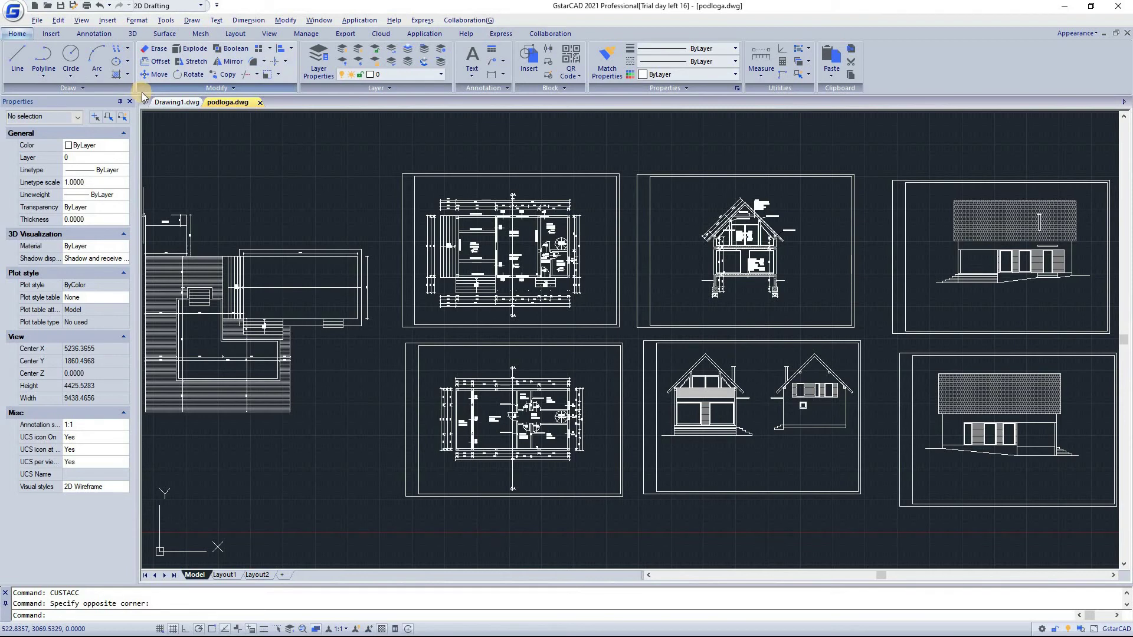
# Examine the additional drawing commands and the block attribute commands in the Draw and Block groups
pyautogui.click(117, 89)
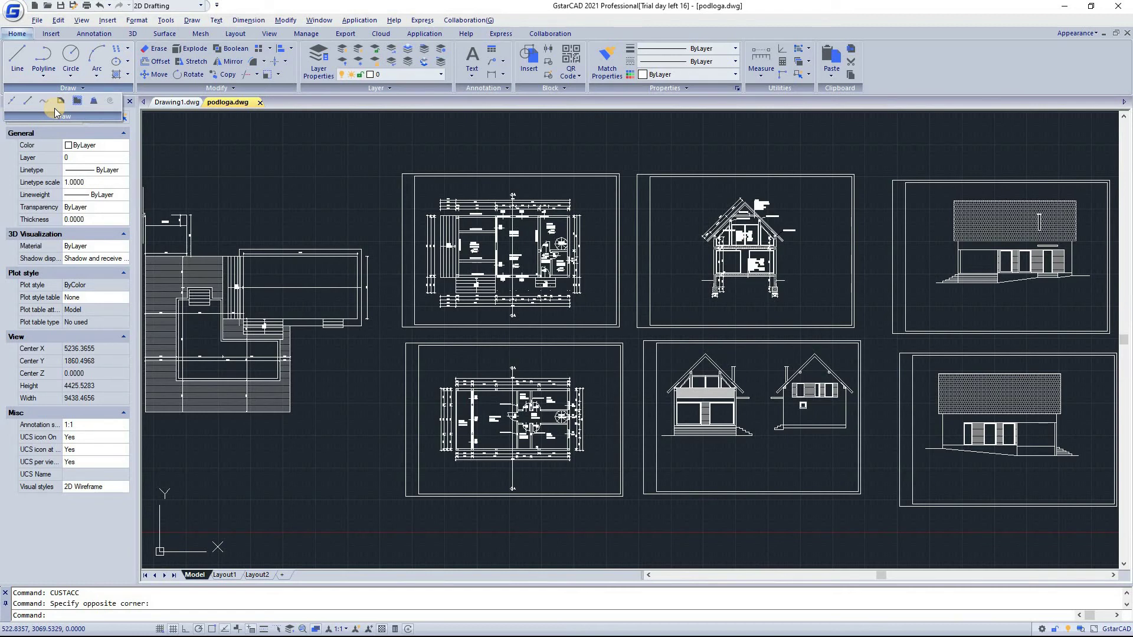
pyautogui.click(551, 88)
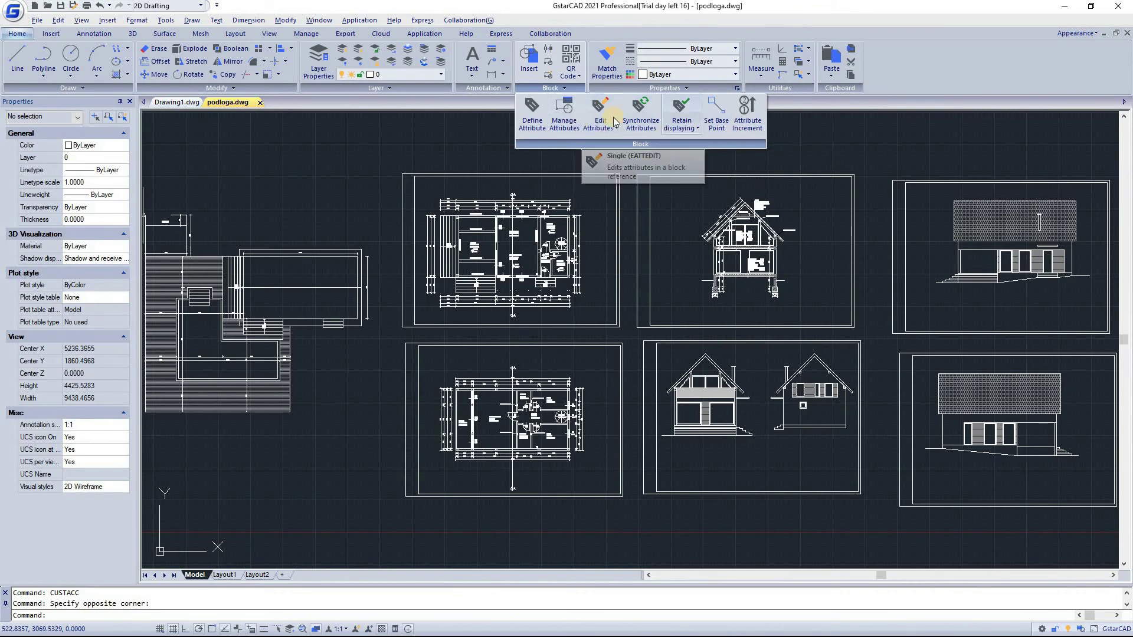
pyautogui.click(567, 87)
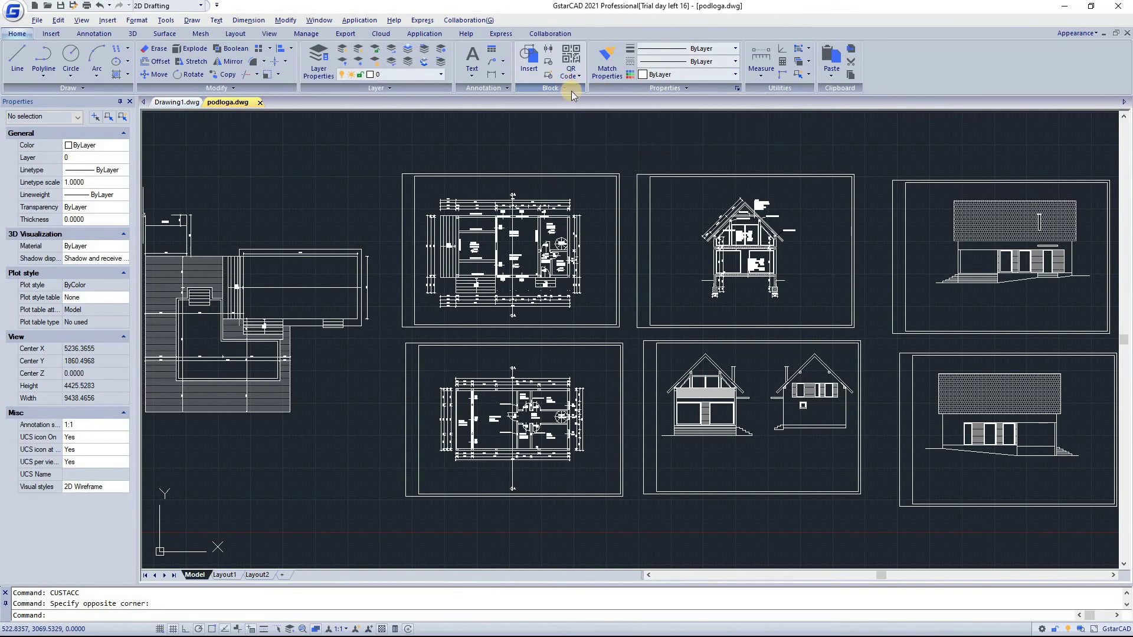
# Hide the classic menu bar through the appearance options and show it again
pyautogui.click(1085, 35)
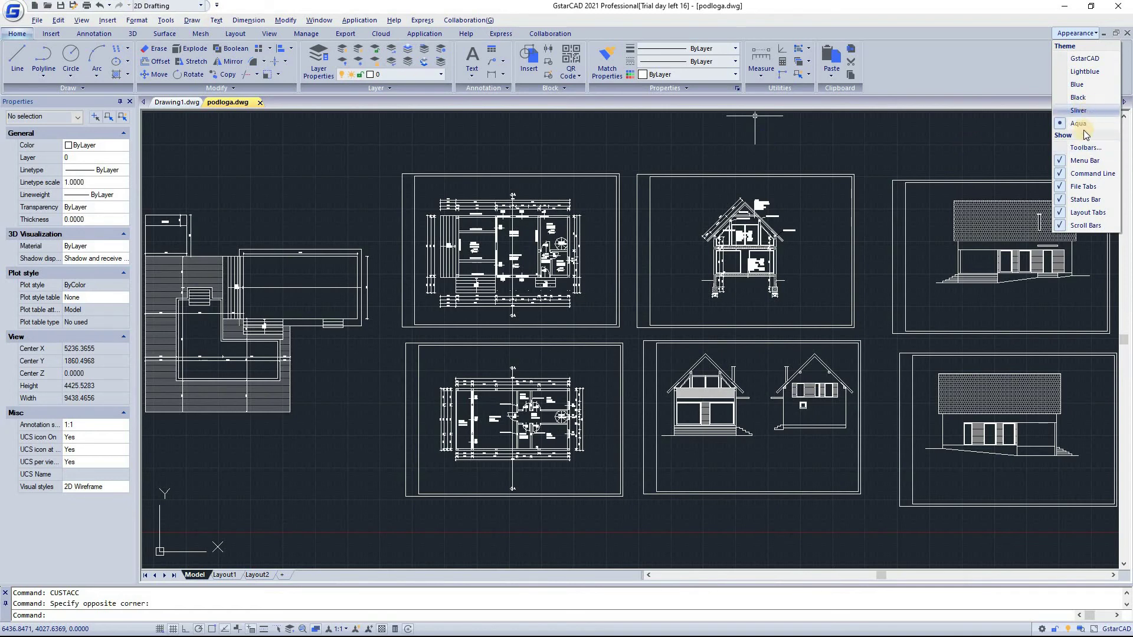
pyautogui.click(1061, 162)
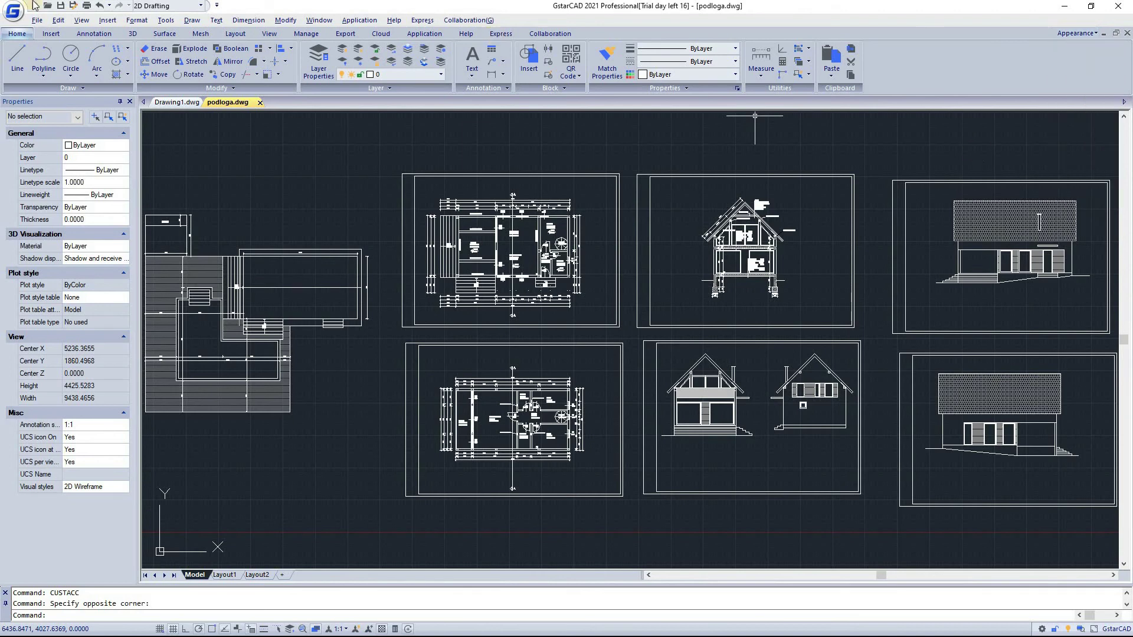
pyautogui.click(44, 23)
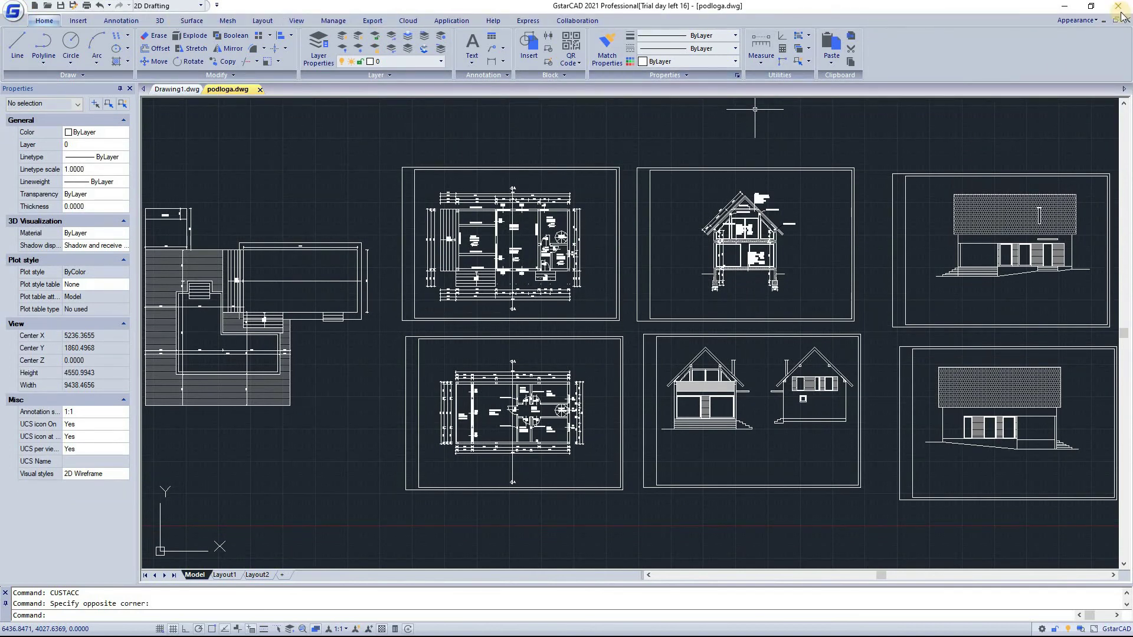
pyautogui.click(1075, 20)
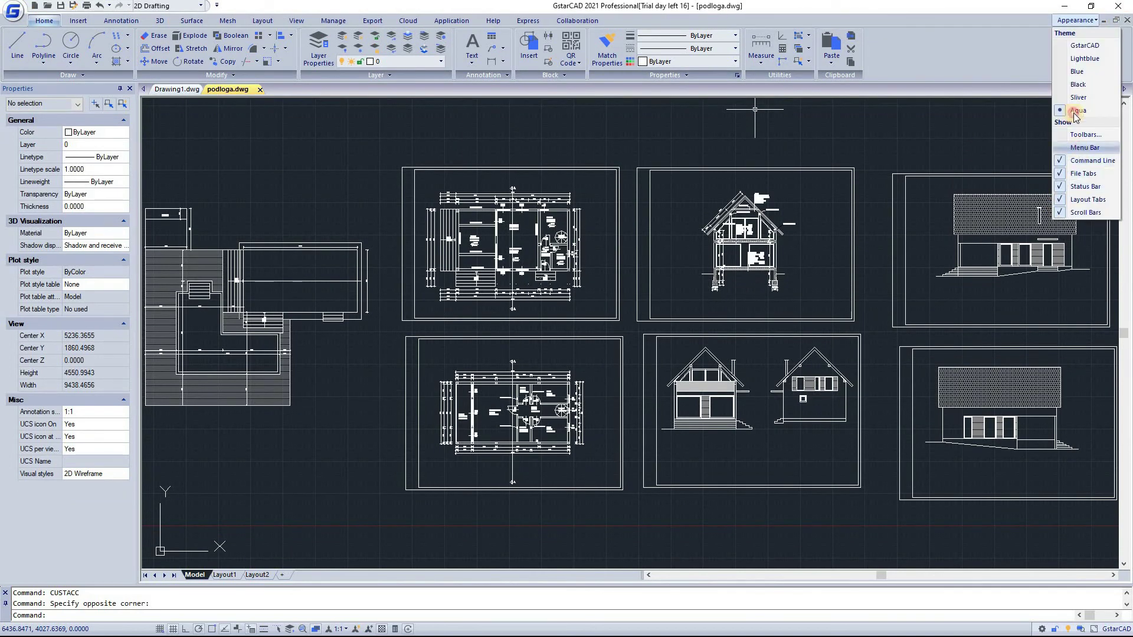
pyautogui.click(1080, 22)
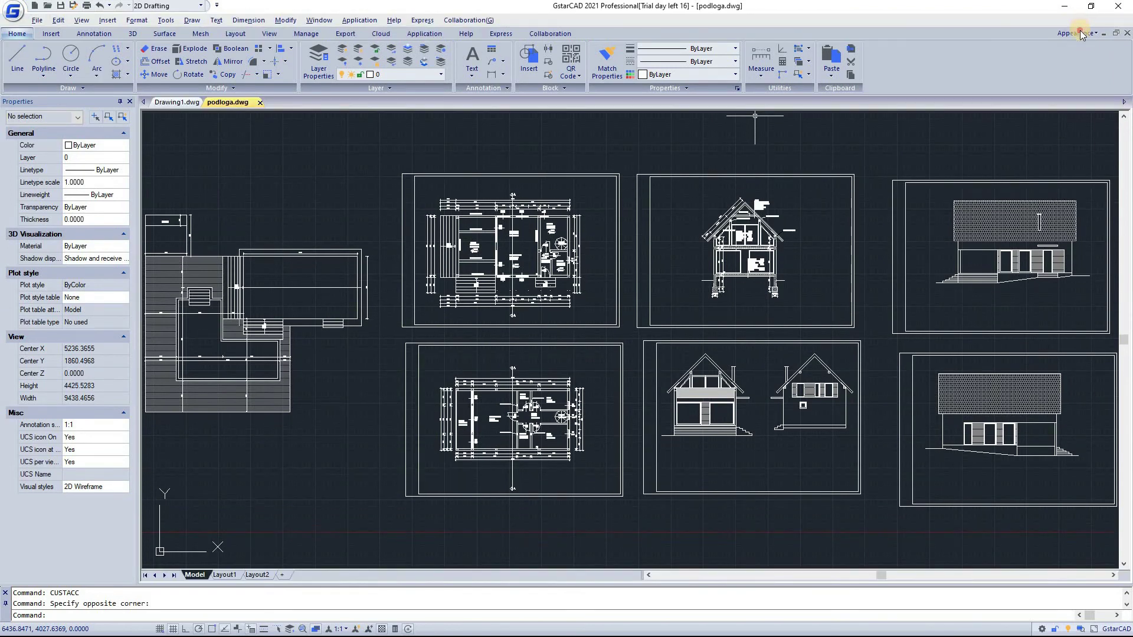
# Open the list of available toolbars and turn on the Draw, Layout and Modify toolbars
pyautogui.click(1079, 34)
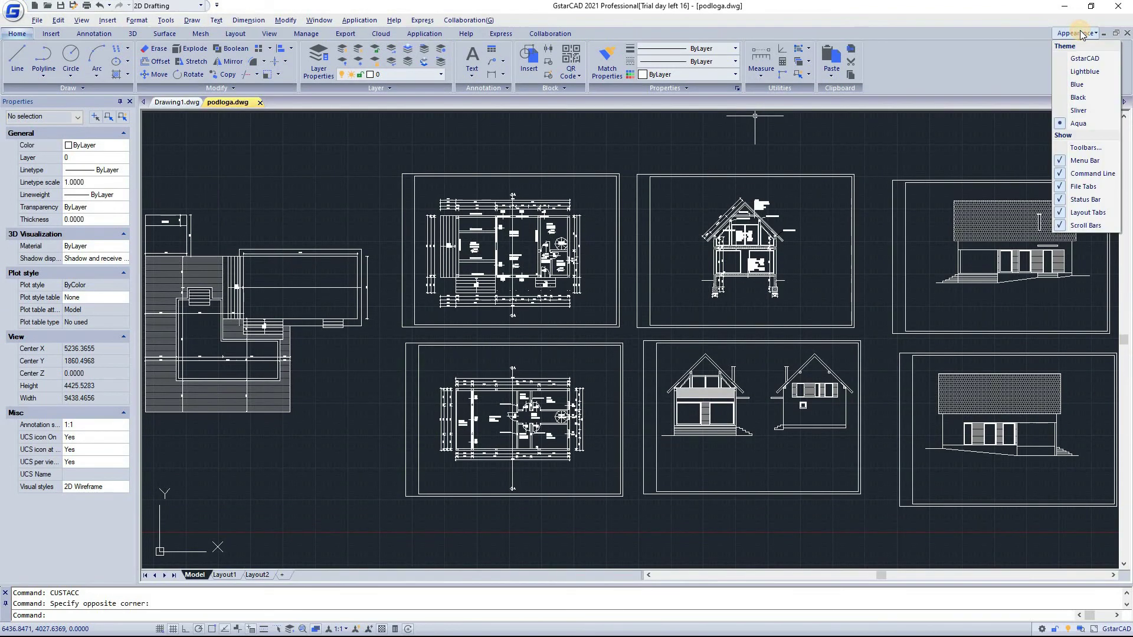
pyautogui.click(1079, 149)
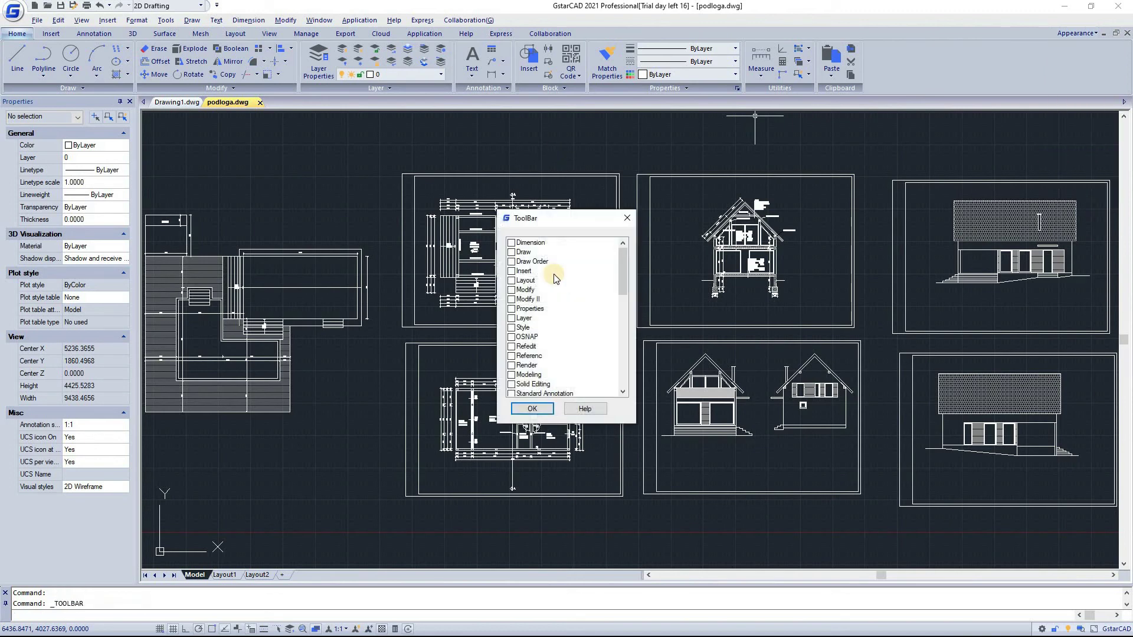
pyautogui.click(512, 252)
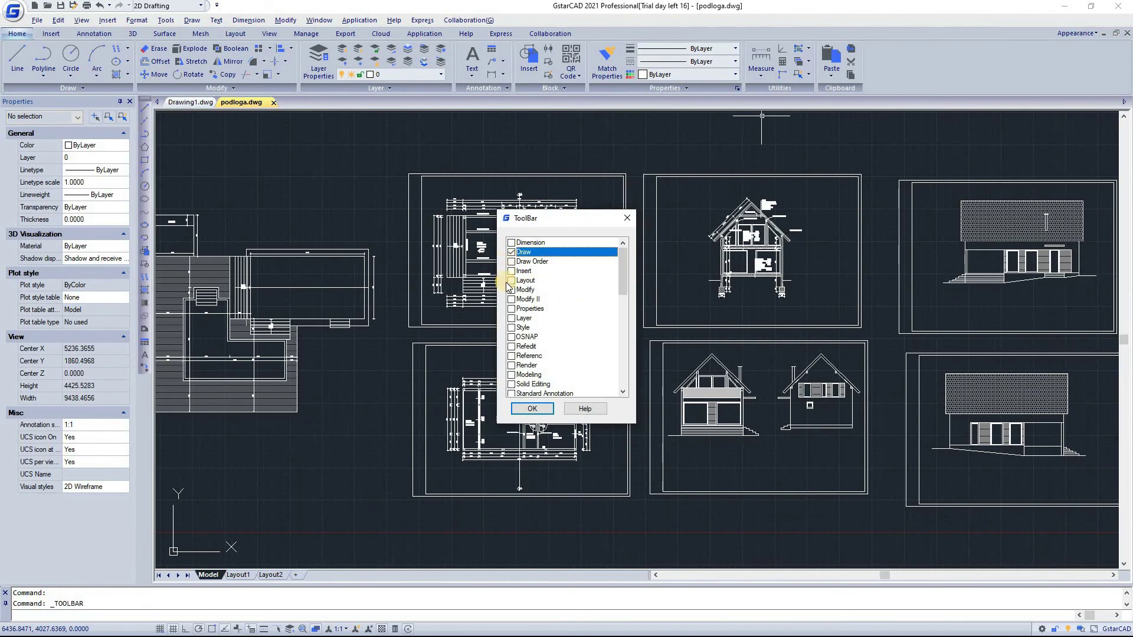
pyautogui.click(513, 280)
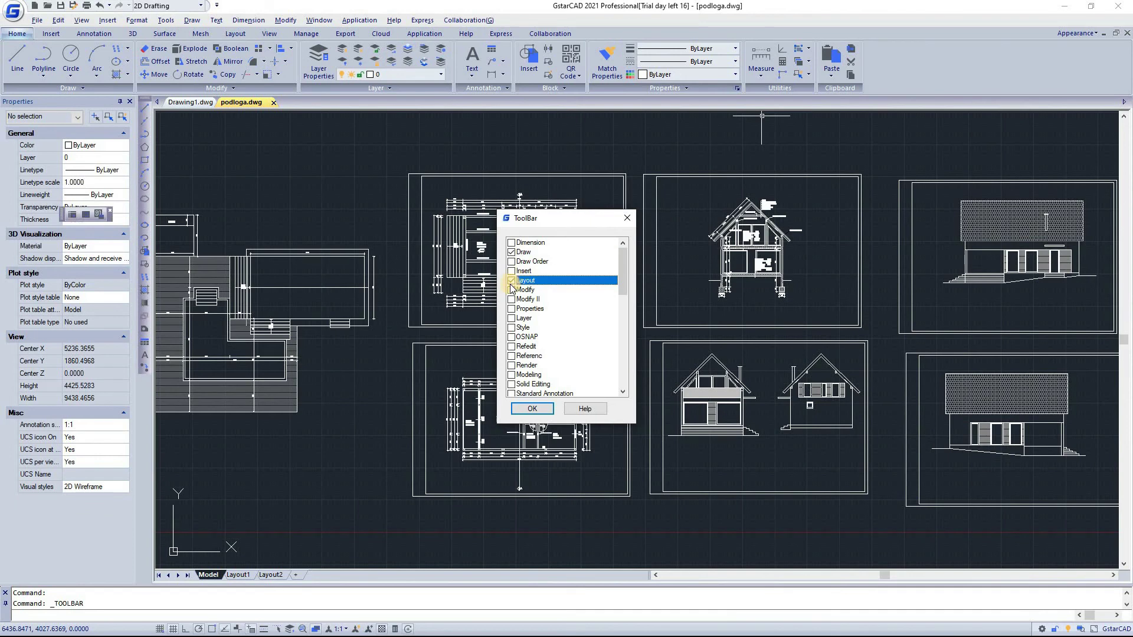
pyautogui.click(512, 291)
# Turn off the Modify, Layout and Draw toolbars and accept the toolbar selection
pyautogui.click(512, 290)
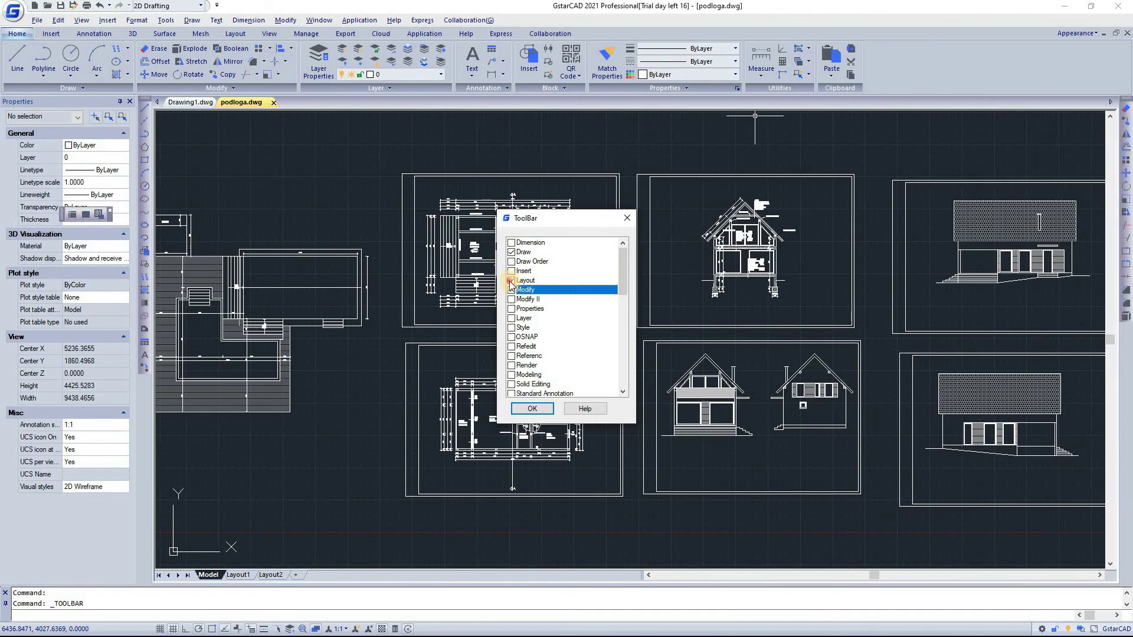
pyautogui.click(512, 281)
pyautogui.click(512, 253)
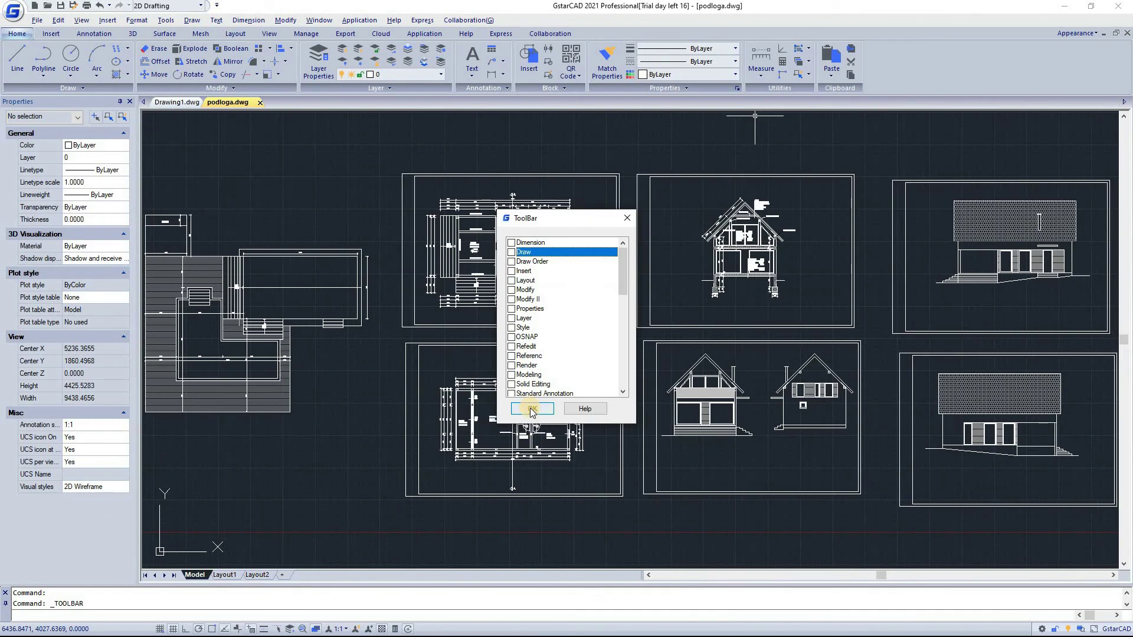
pyautogui.click(532, 409)
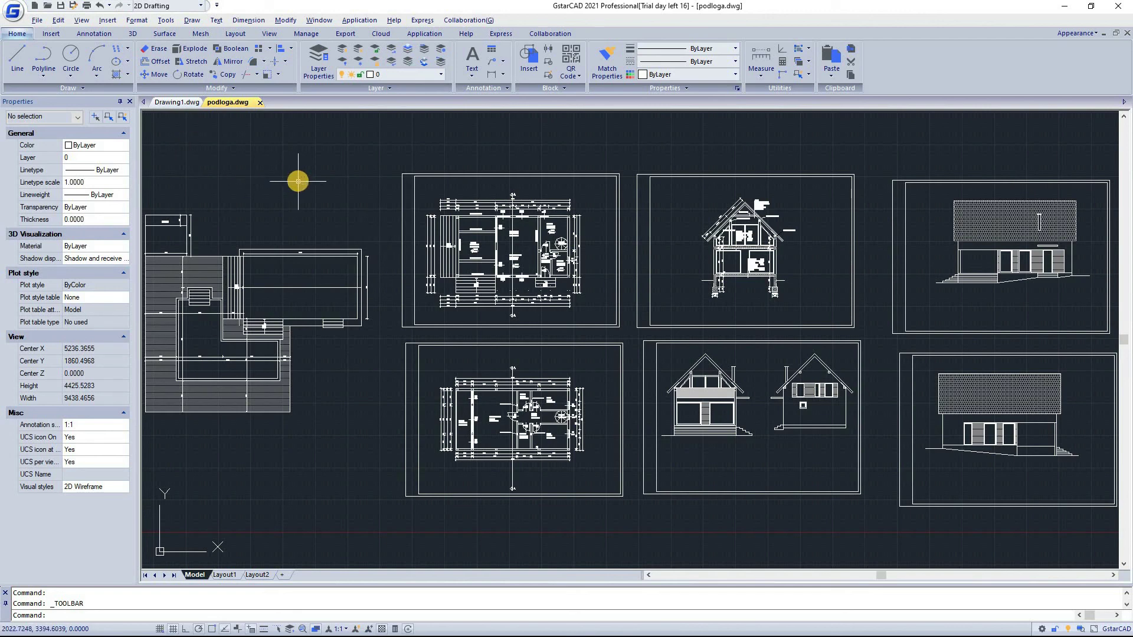
# Switch the workspace to GstarCAD Classic and return to 2D Drafting
pyautogui.click(180, 10)
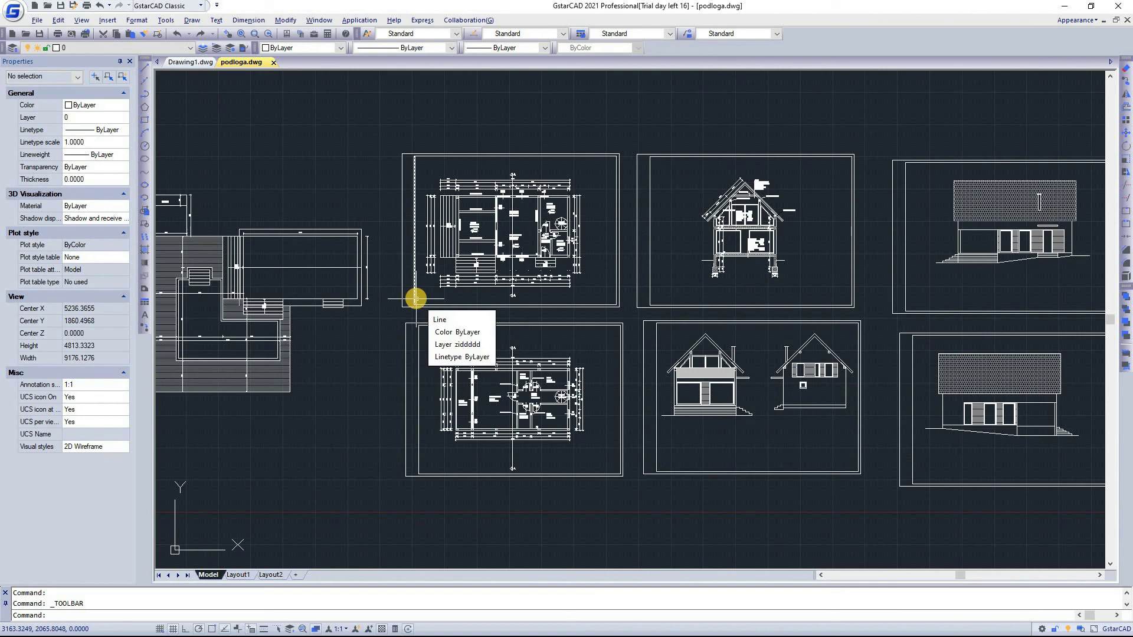
pyautogui.click(190, 8)
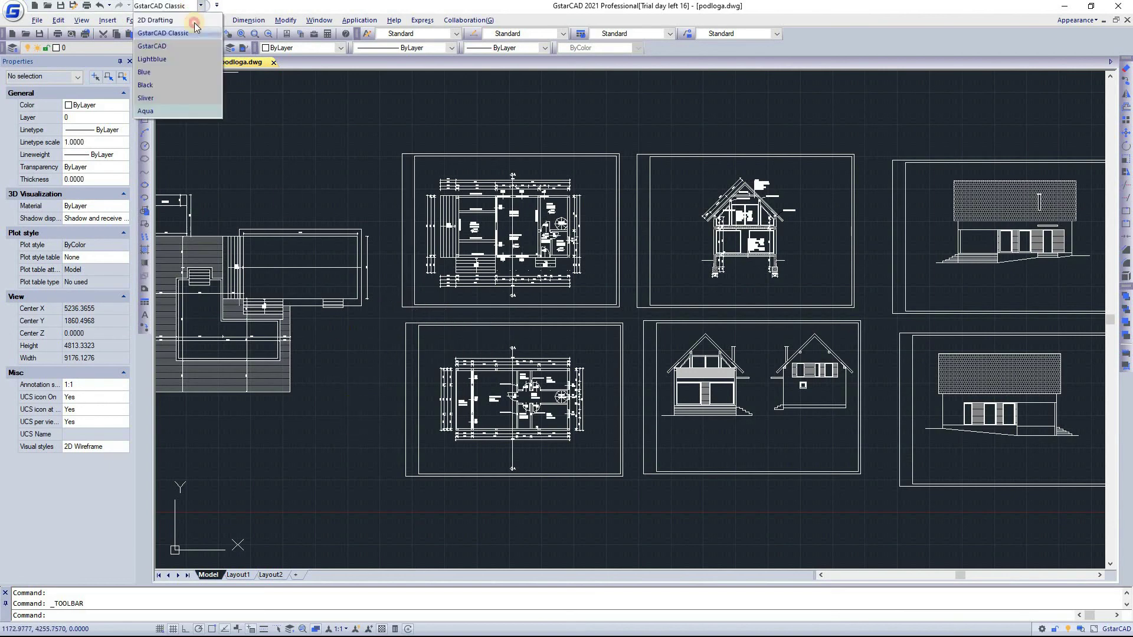
pyautogui.click(155, 20)
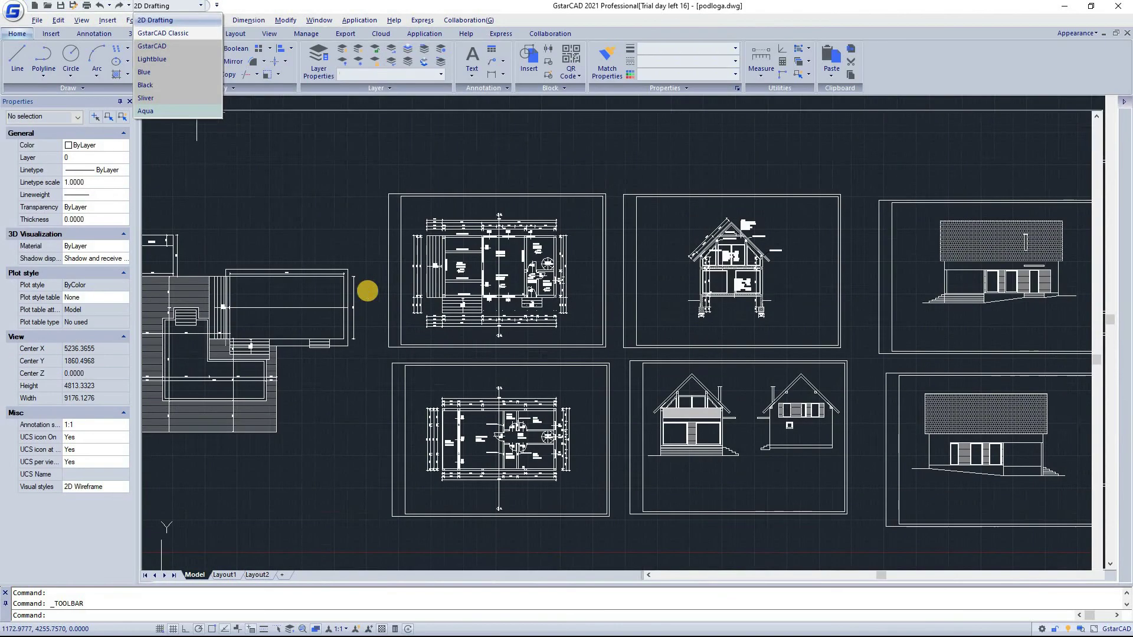